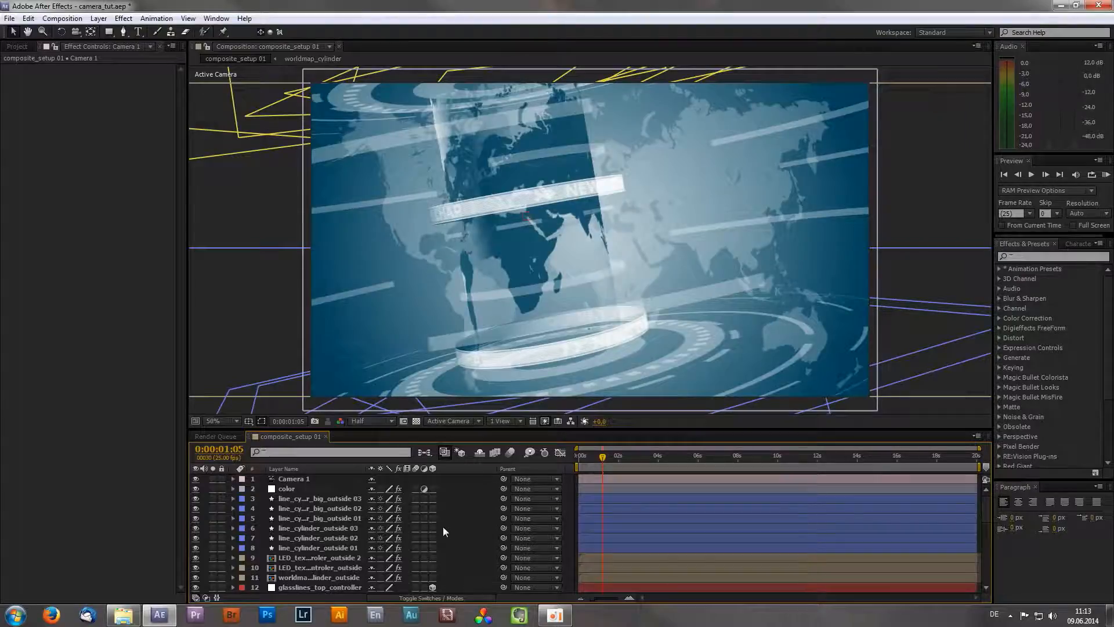
Inspect the circleline_07 and worldmap_cylinder_outside layers, view the worldmap_cylinder precomp, and return to composite_setup 01
scroll(443, 528, down, 2)
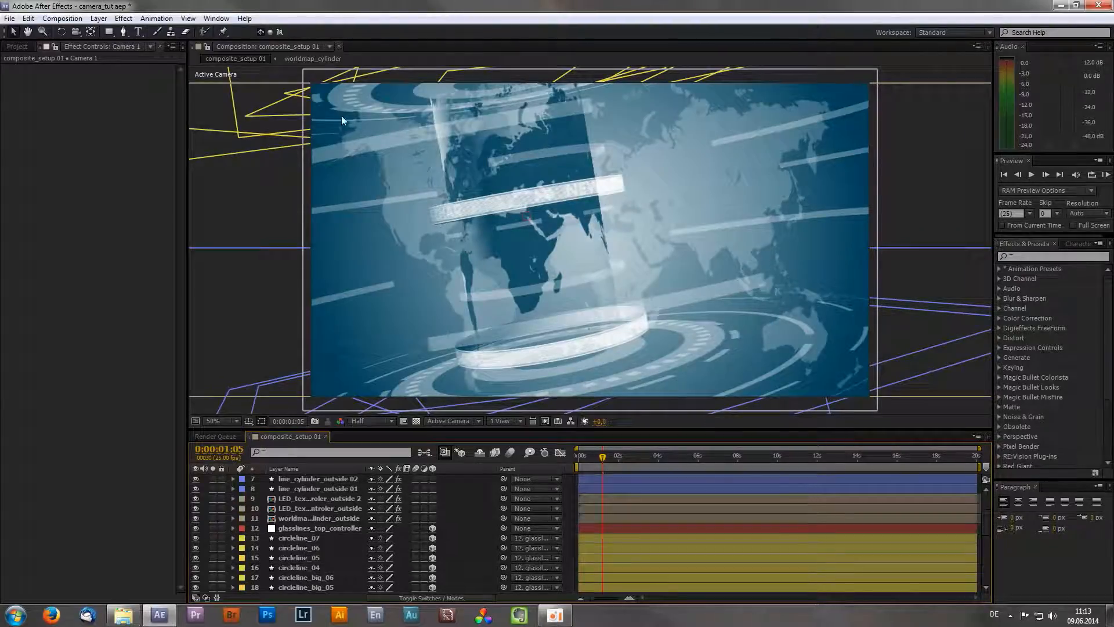
click(308, 539)
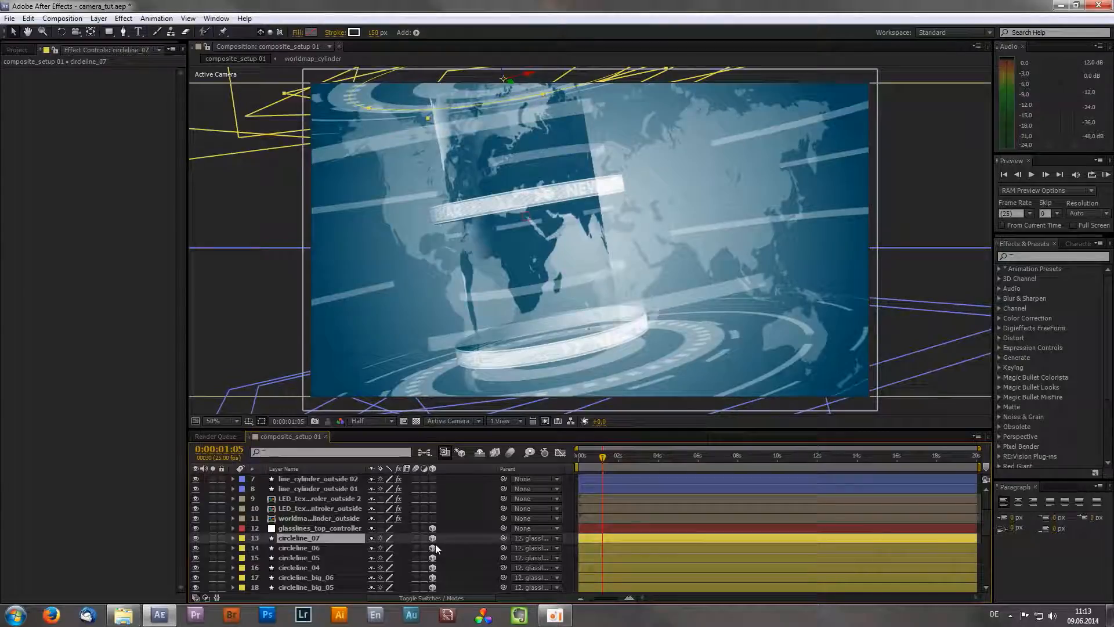
click(328, 521)
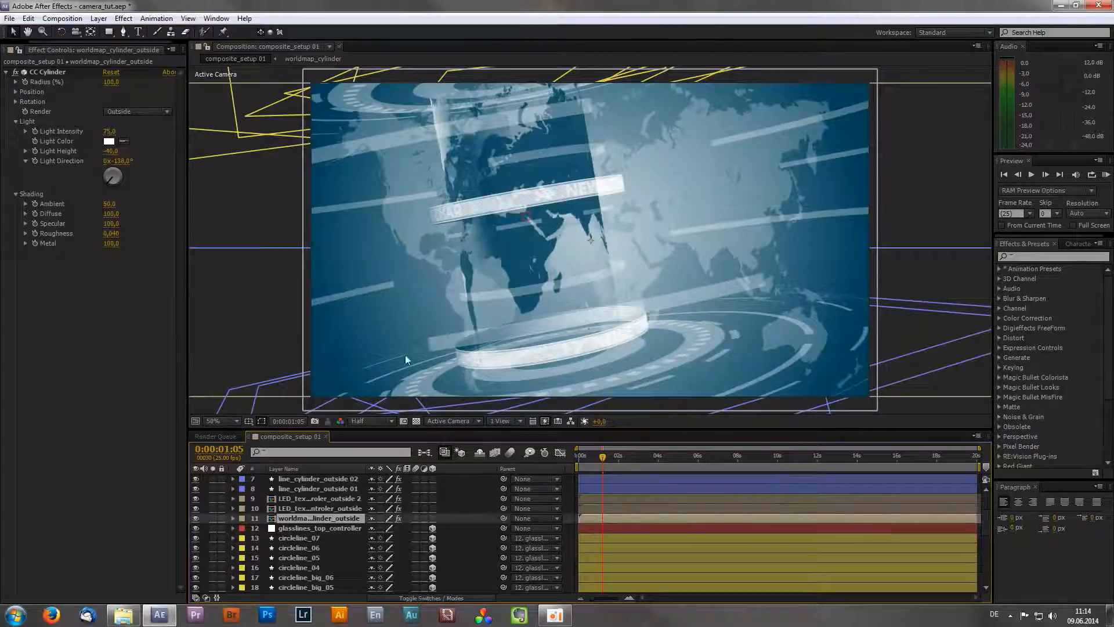
double_click(306, 518)
key(comma)
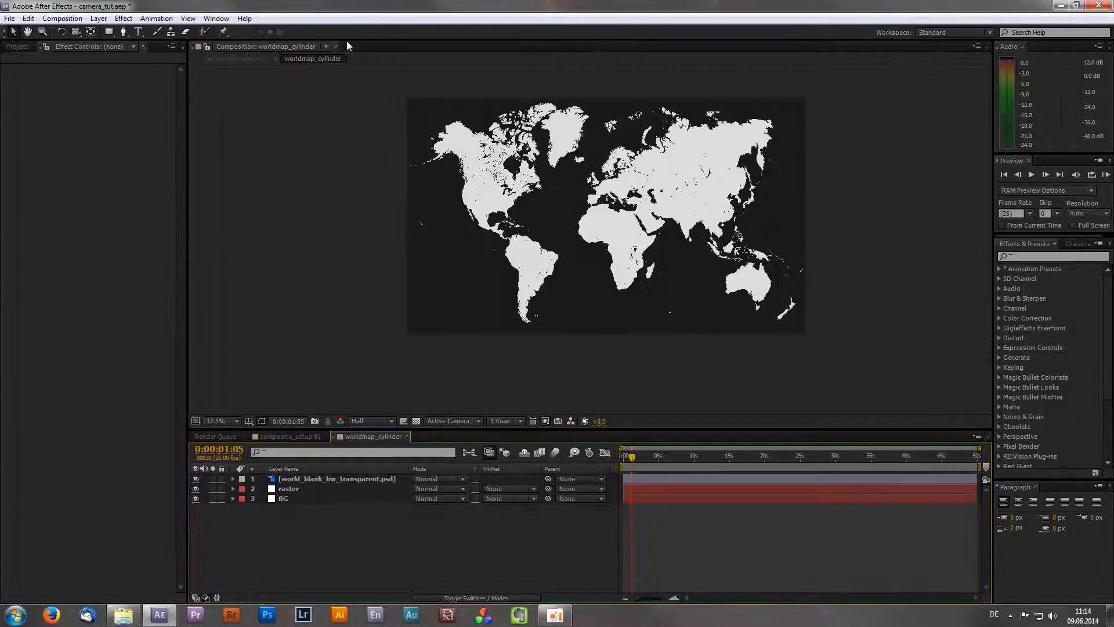
click(407, 436)
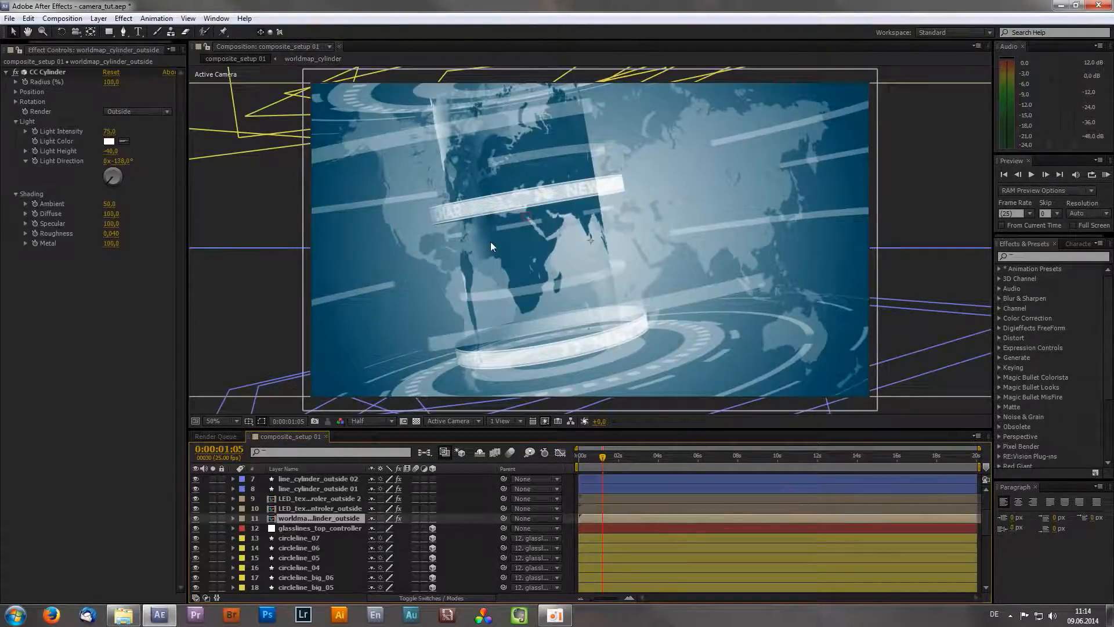
click(567, 517)
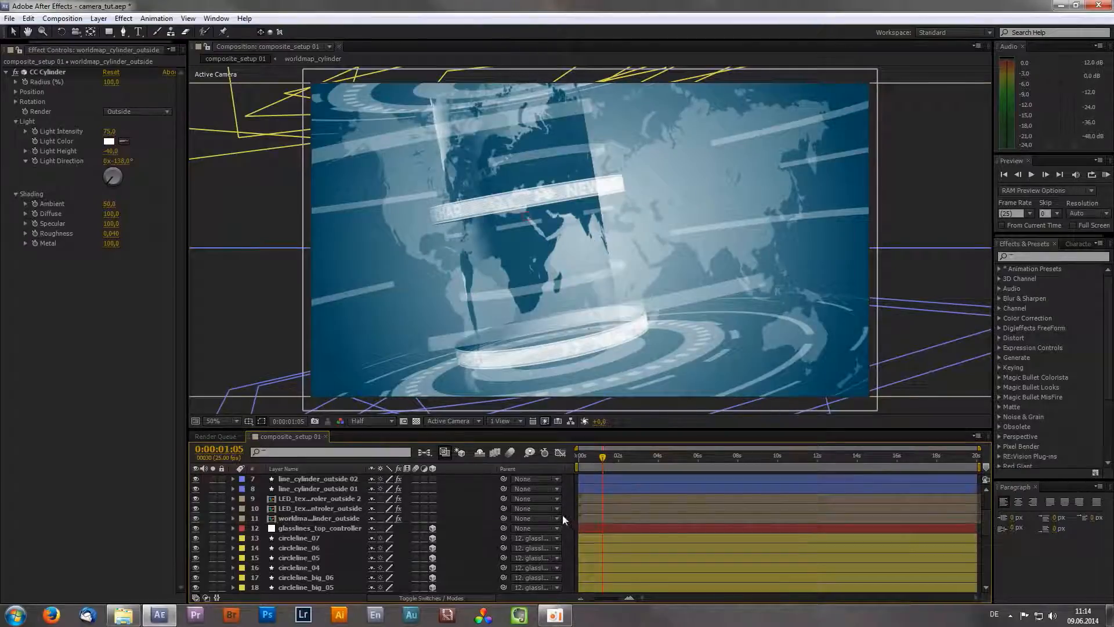
scroll(563, 514, up, 3)
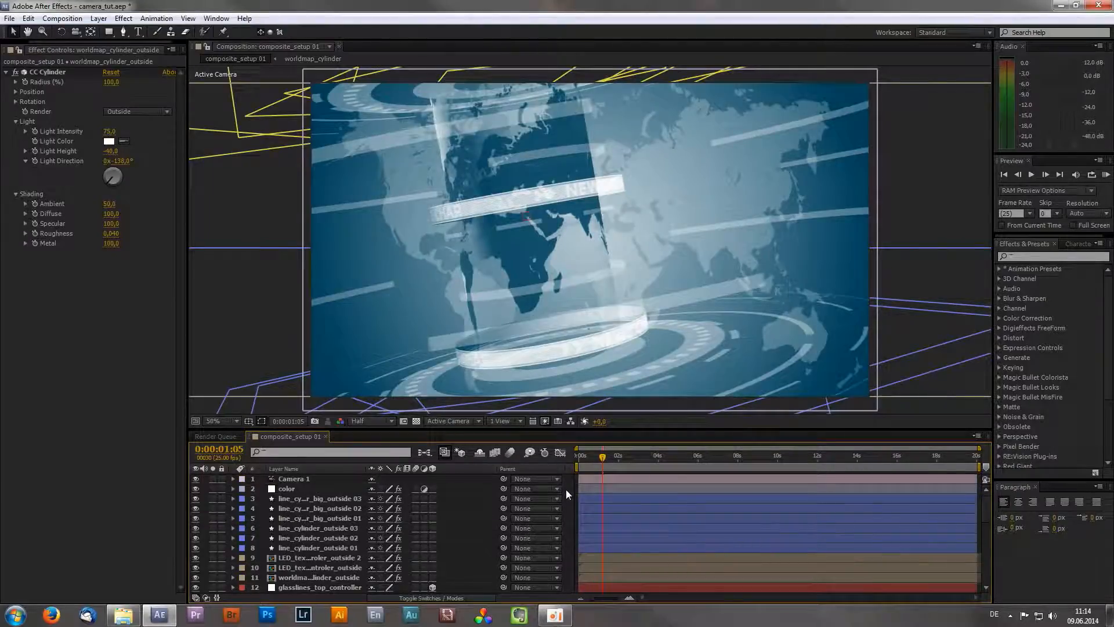
right_click(572, 482)
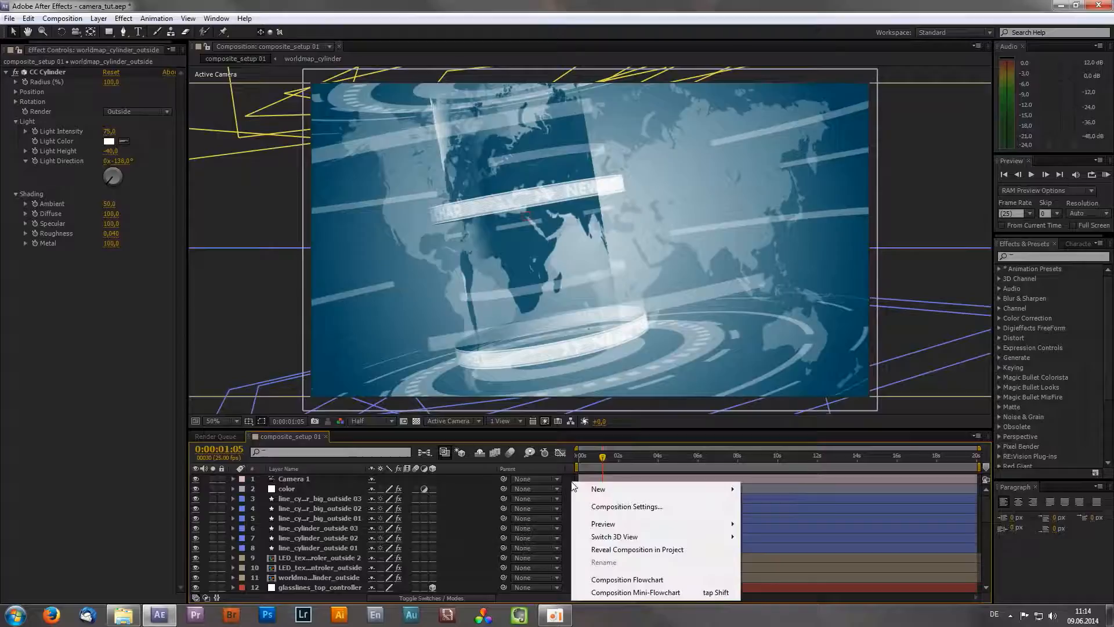
mouse_move(612, 490)
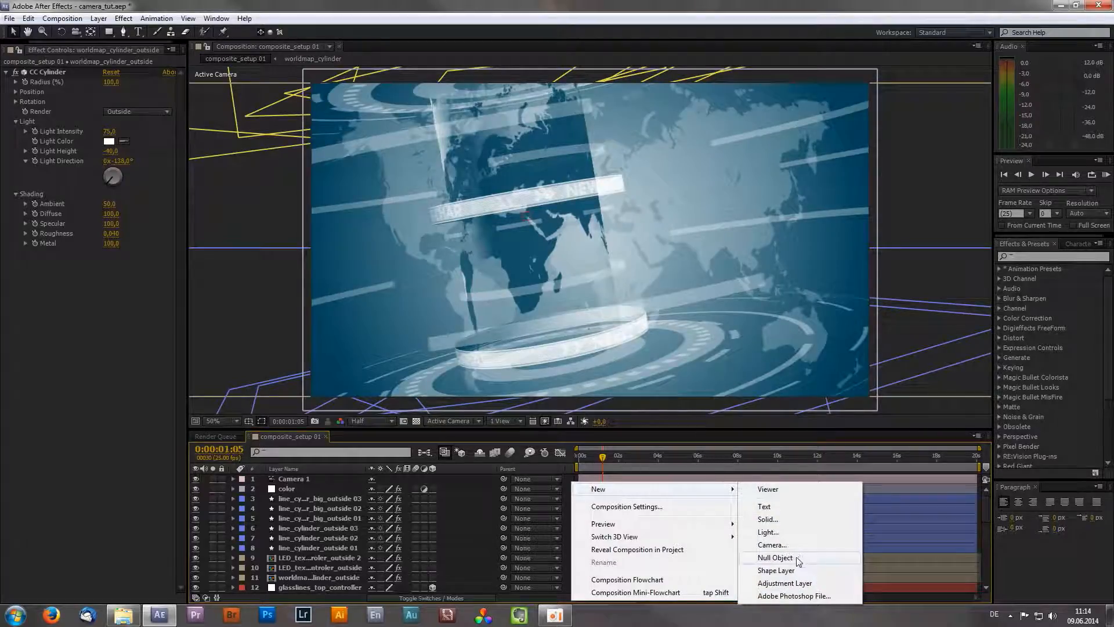
click(338, 5)
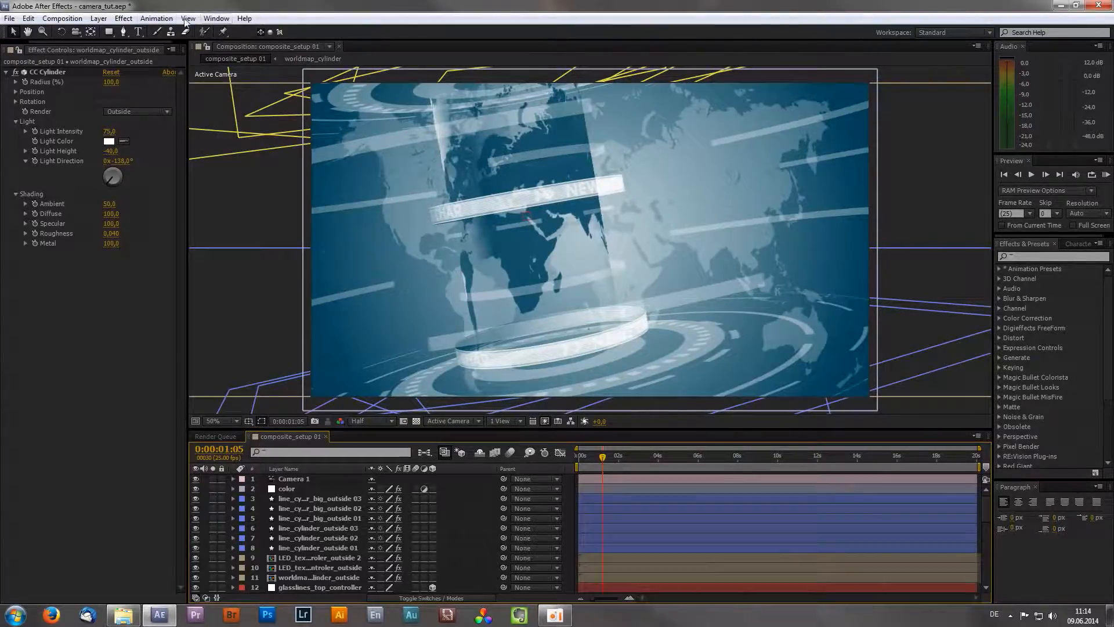
click(99, 18)
mouse_move(116, 32)
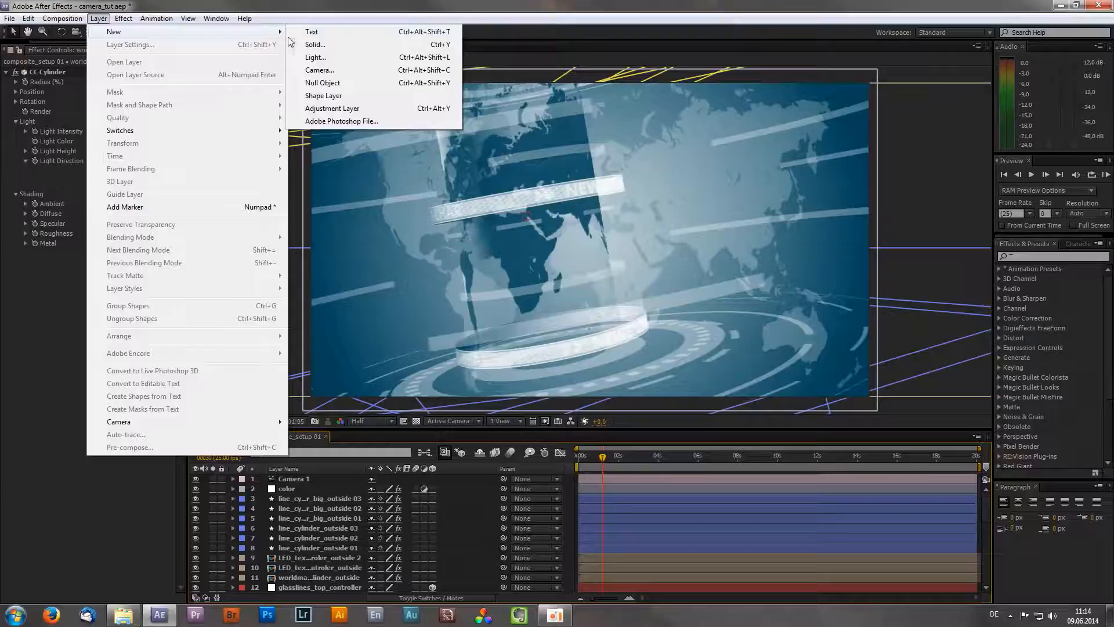
click(418, 16)
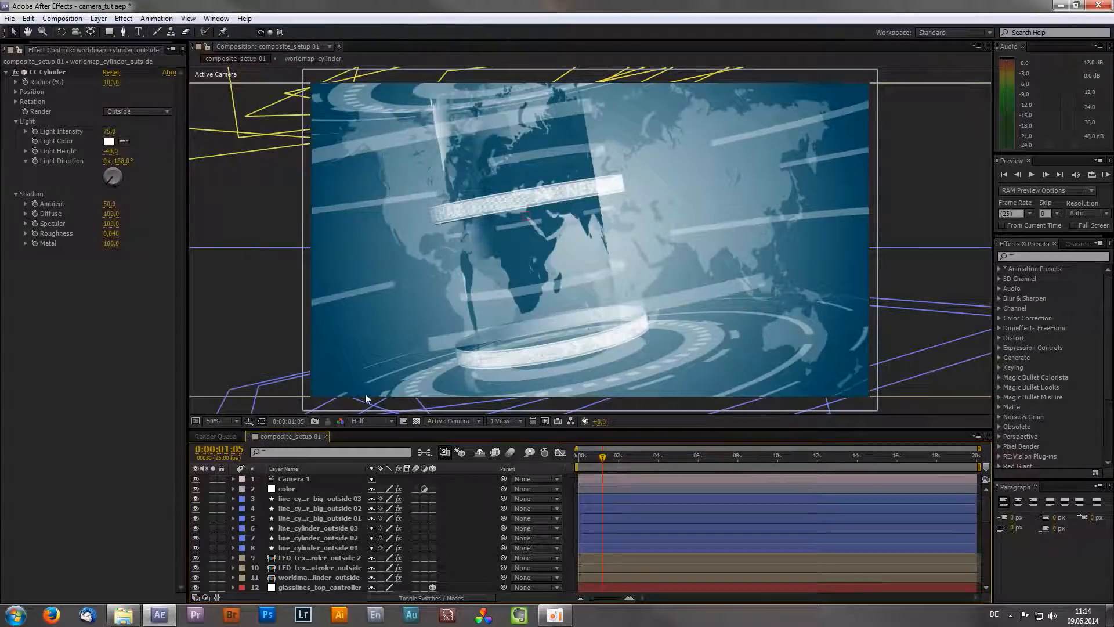
Open Camera 1's settings and examine the available lens presets and the focal length
double_click(305, 478)
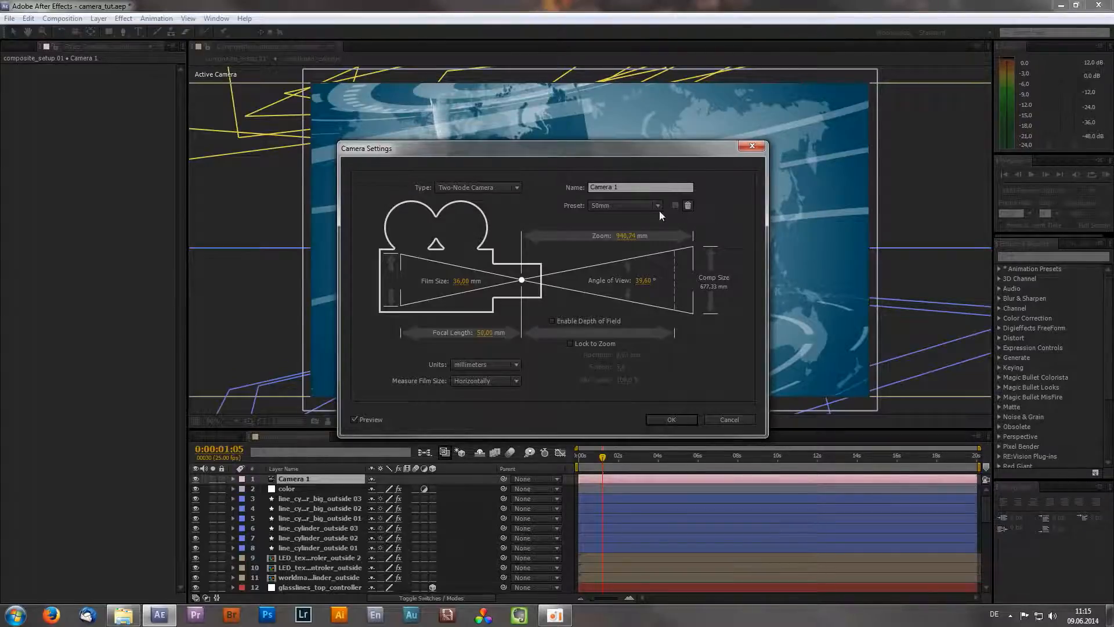
click(612, 204)
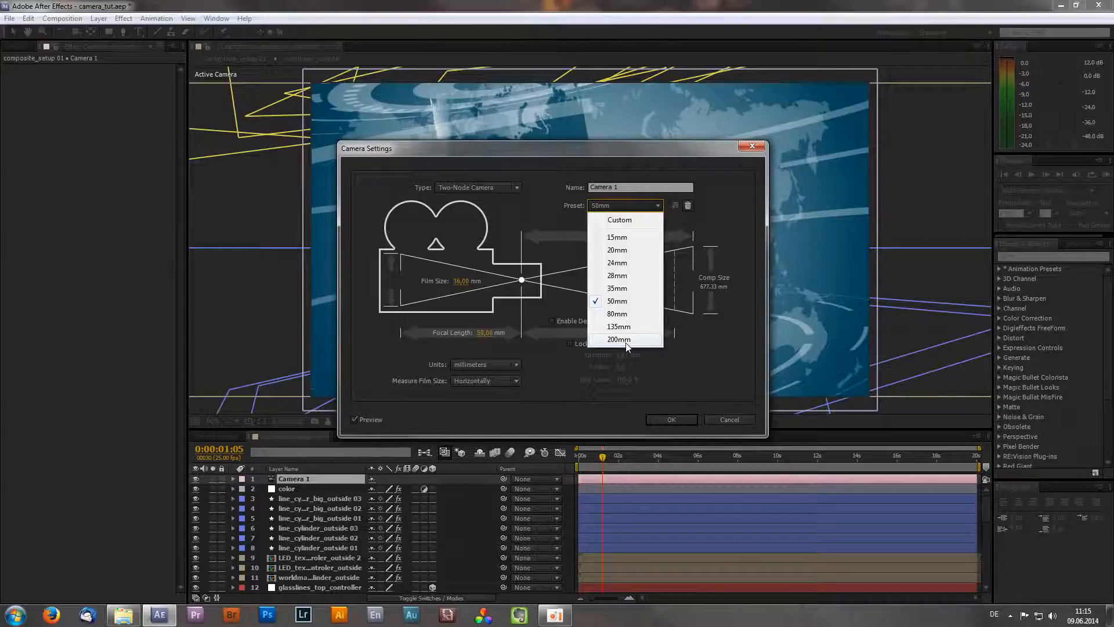
click(737, 216)
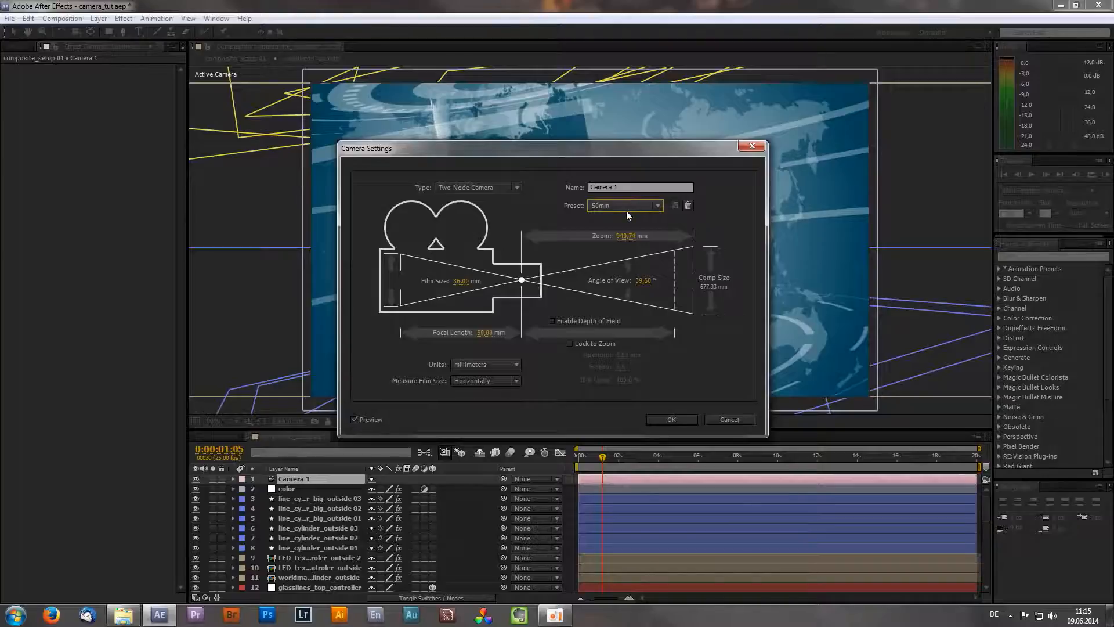
click(484, 333)
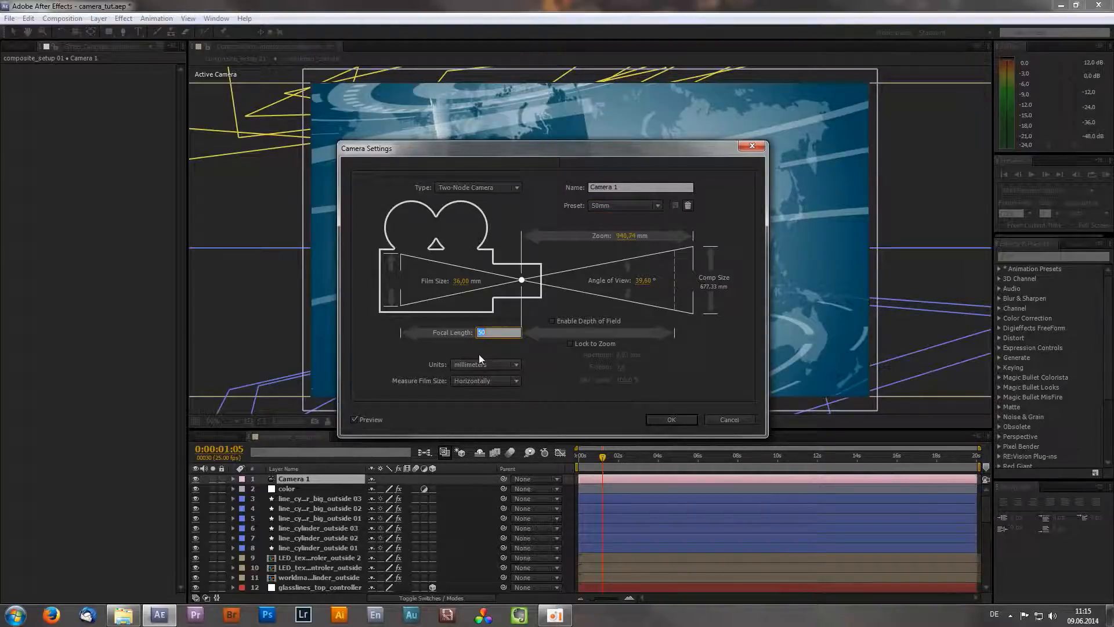
key(Return)
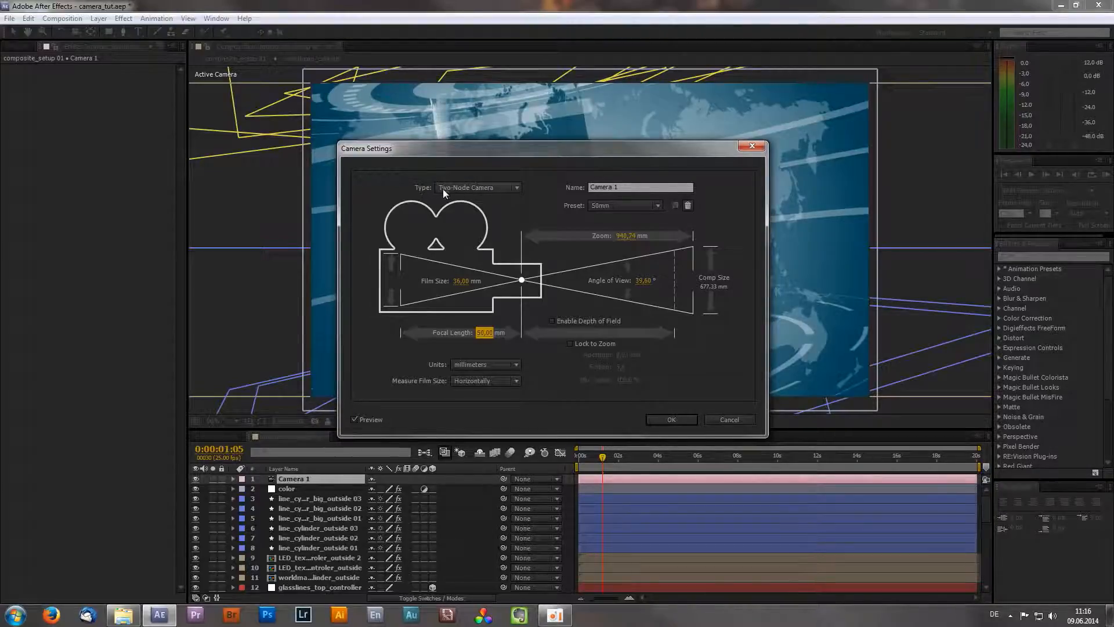
Examine the camera type options for Camera 1, choose Two-Node Camera and confirm the settings
click(503, 186)
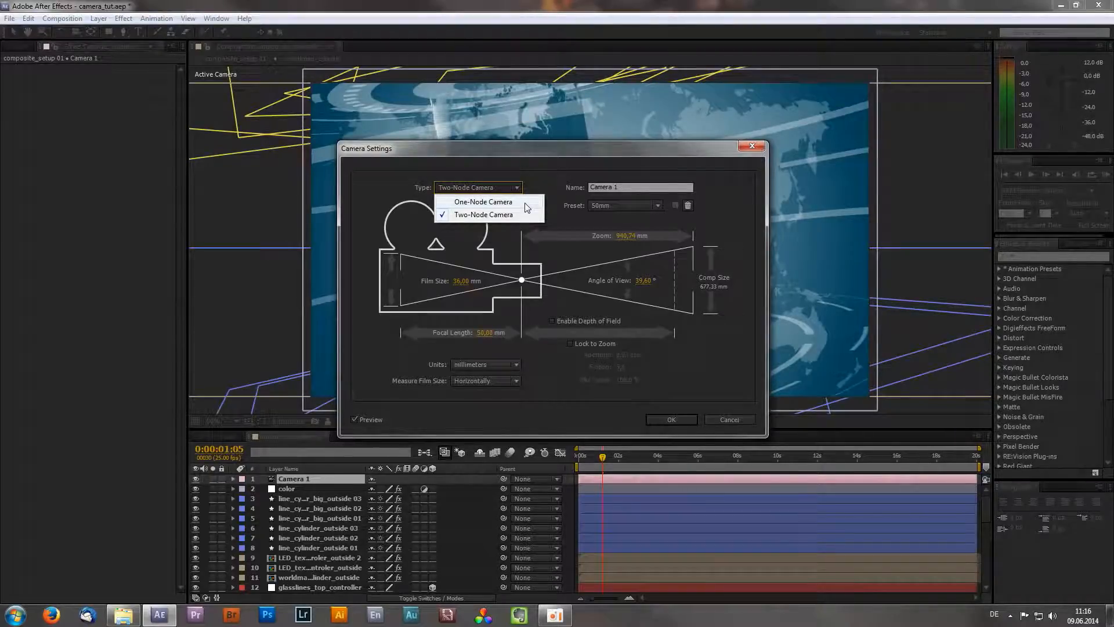
click(537, 173)
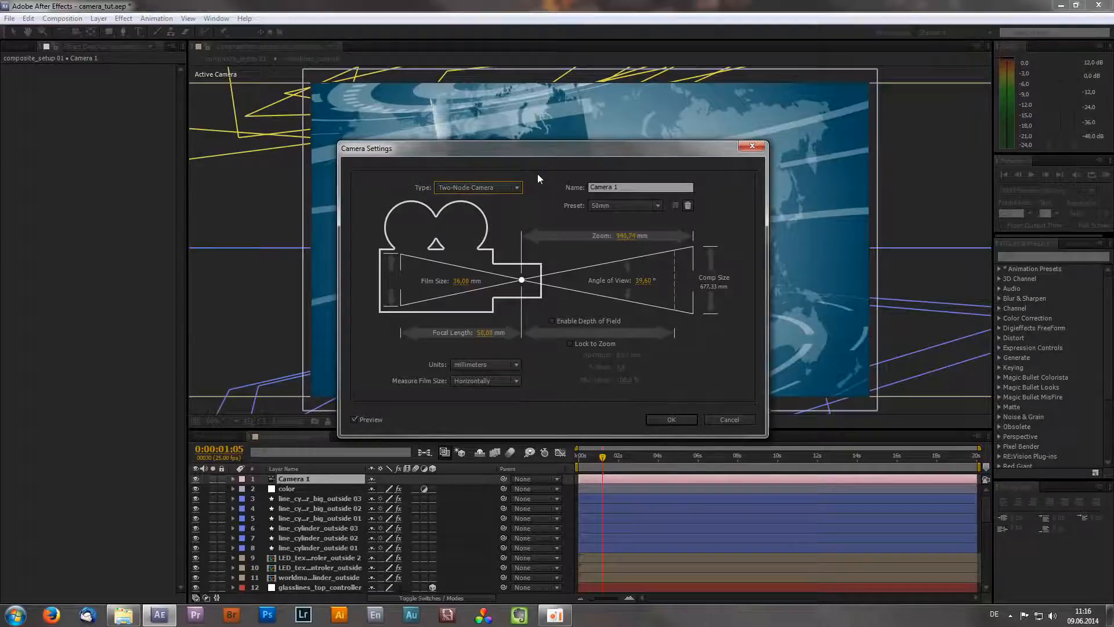
click(495, 189)
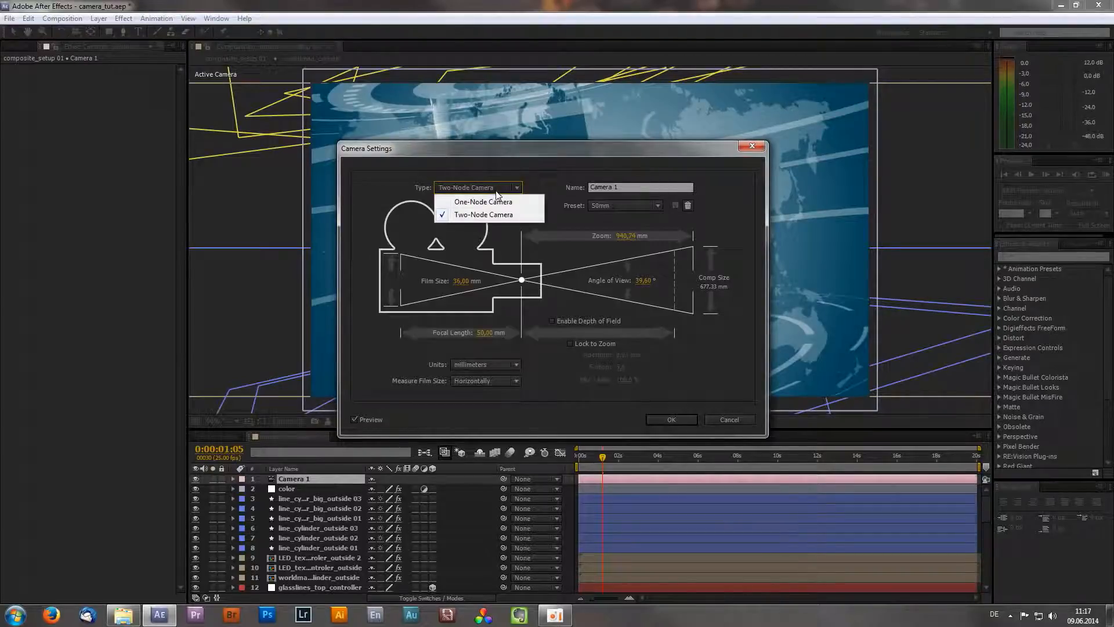
click(508, 215)
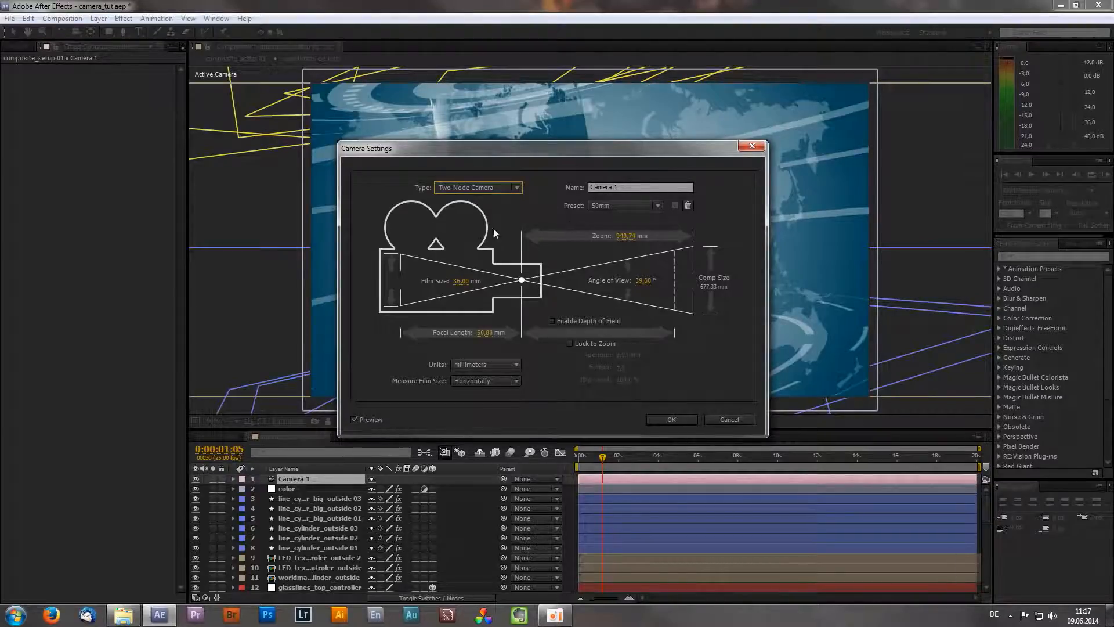
click(672, 420)
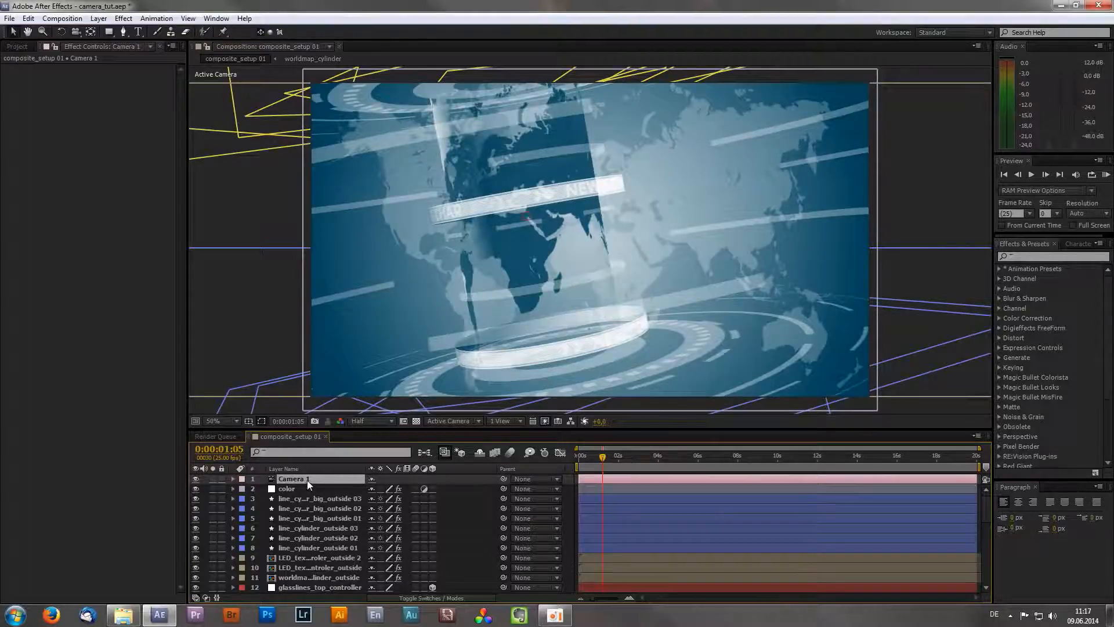
Reopen the camera settings for the selected Camera 1 layer and confirm them
click(98, 18)
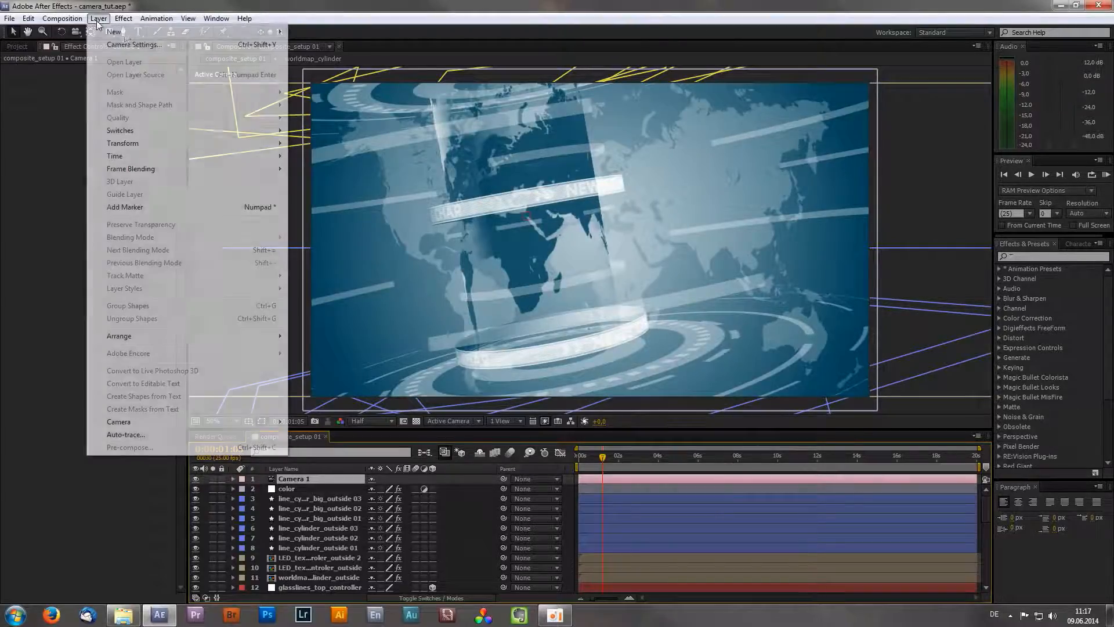
click(134, 44)
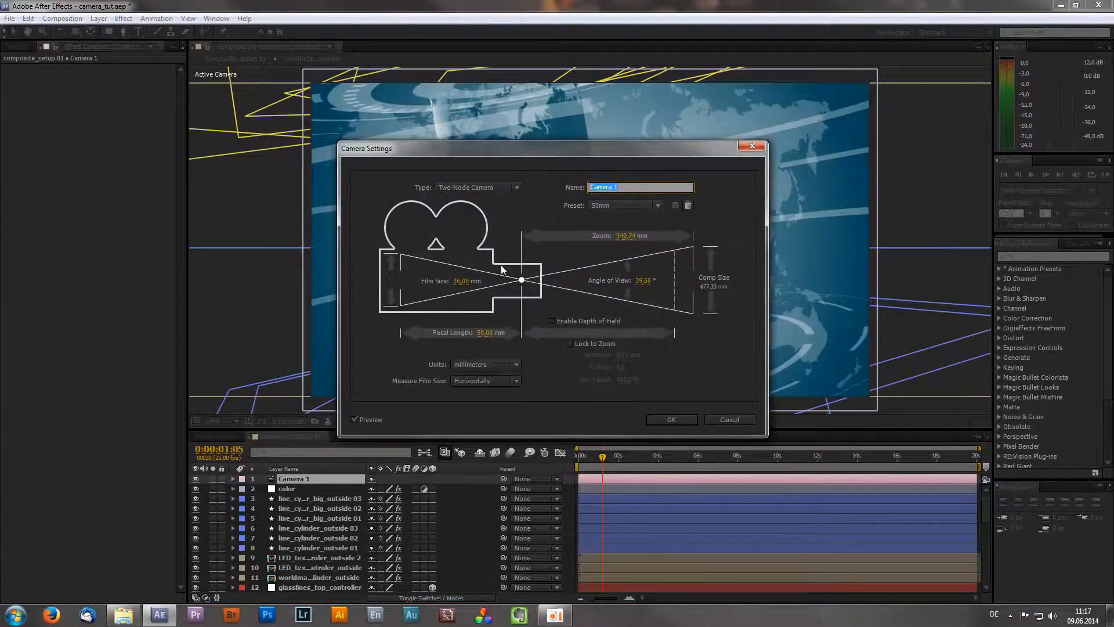
click(663, 419)
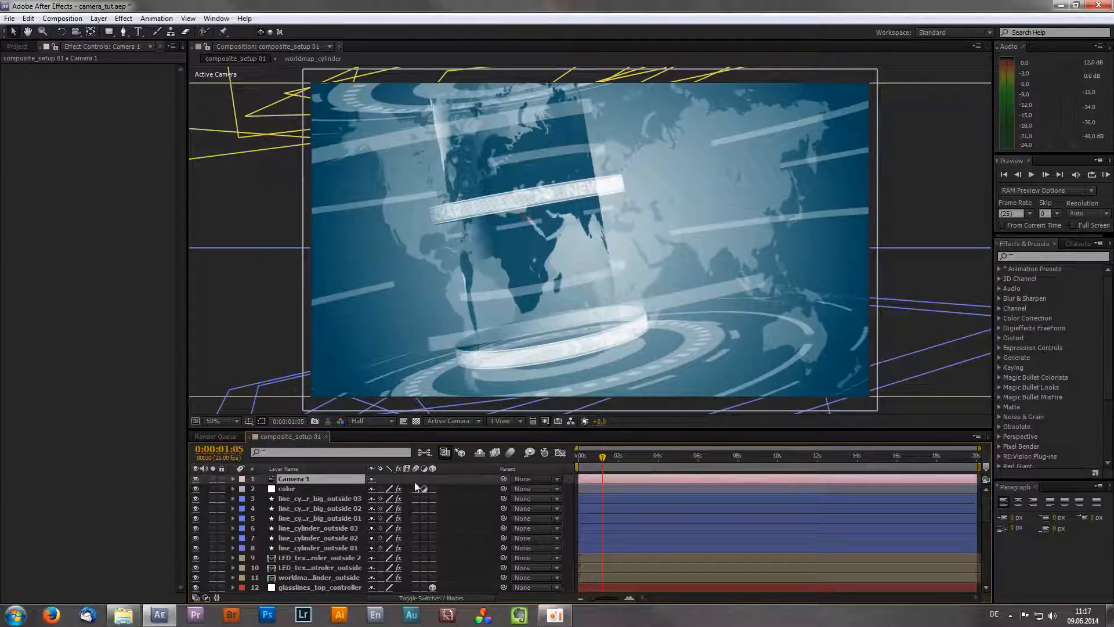
Add a second camera layer to the composition, accepting the offered camera settings
click(462, 422)
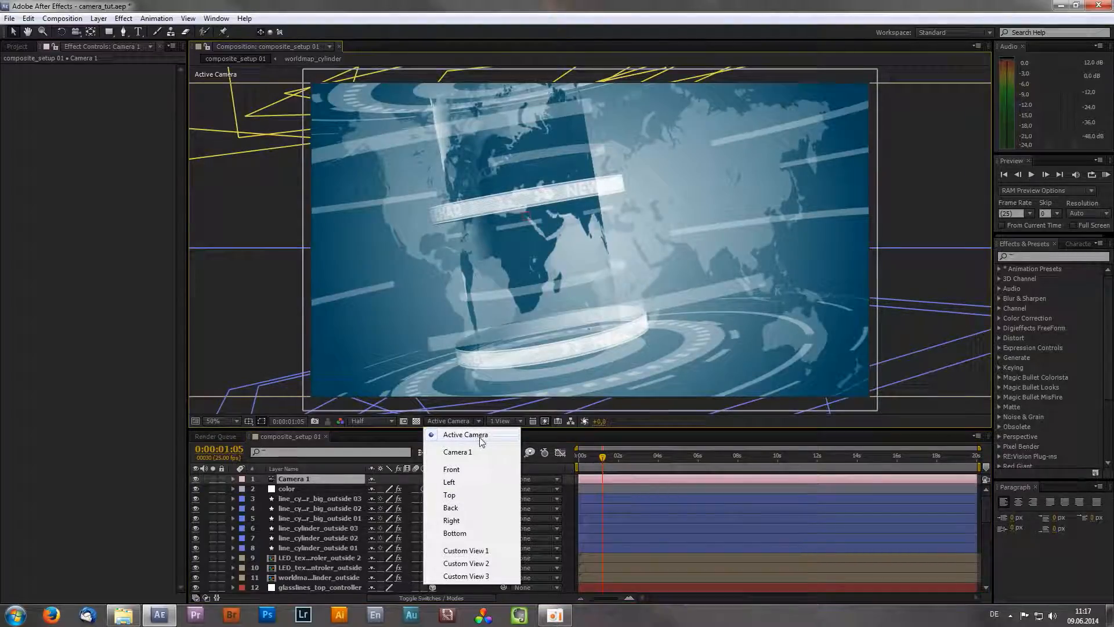
right_click(569, 478)
mouse_move(667, 485)
click(772, 542)
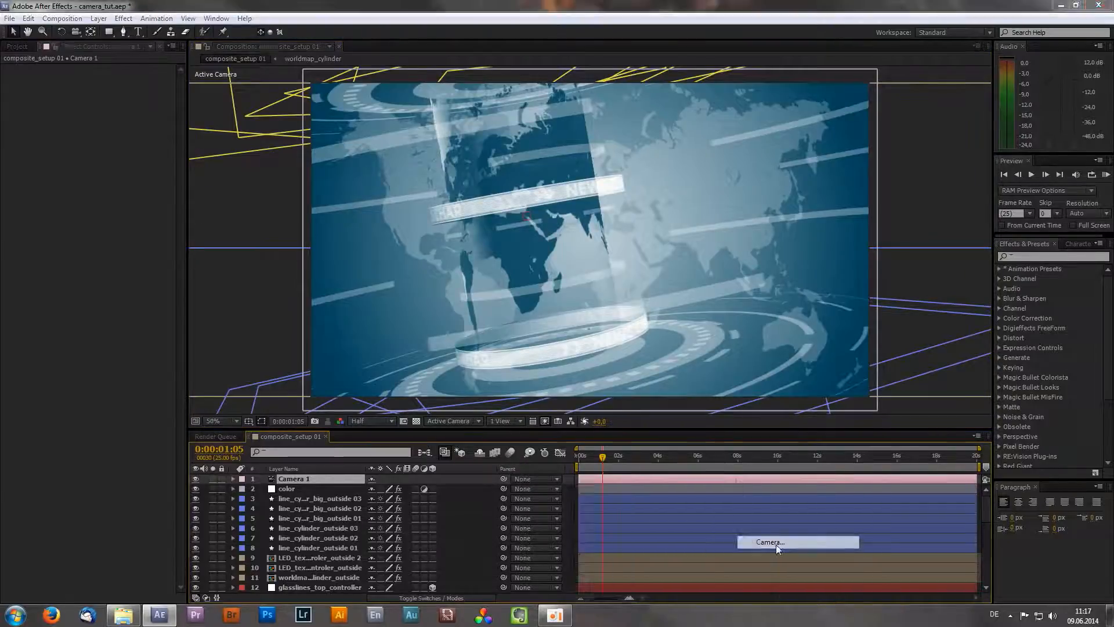
click(671, 420)
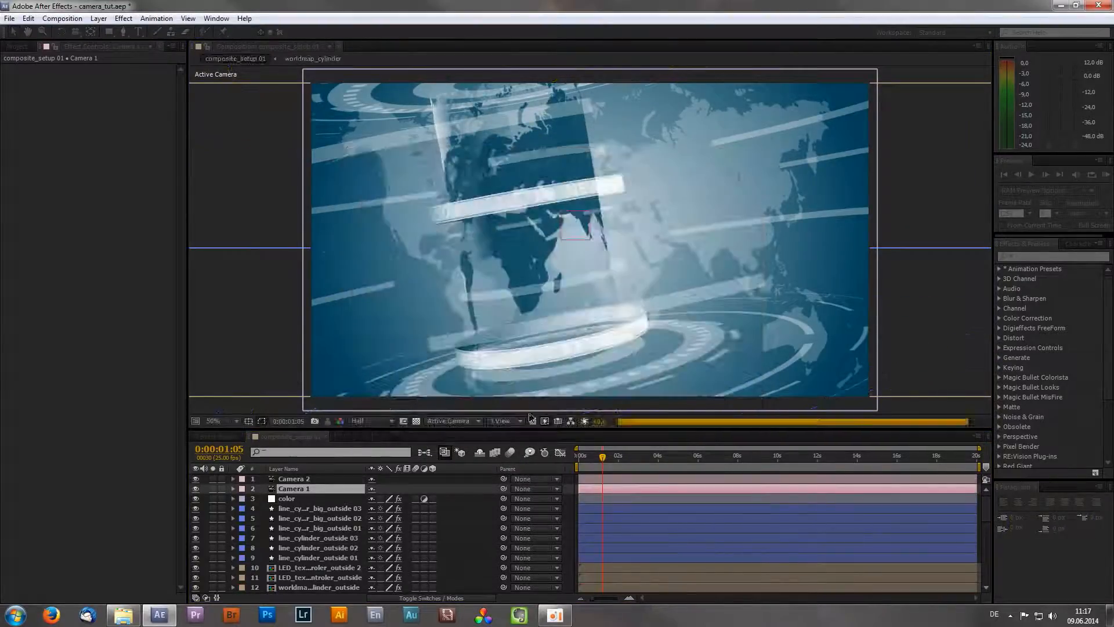
Compare the composition through the Camera 1, Front, Top and Custom View 1 views
click(455, 422)
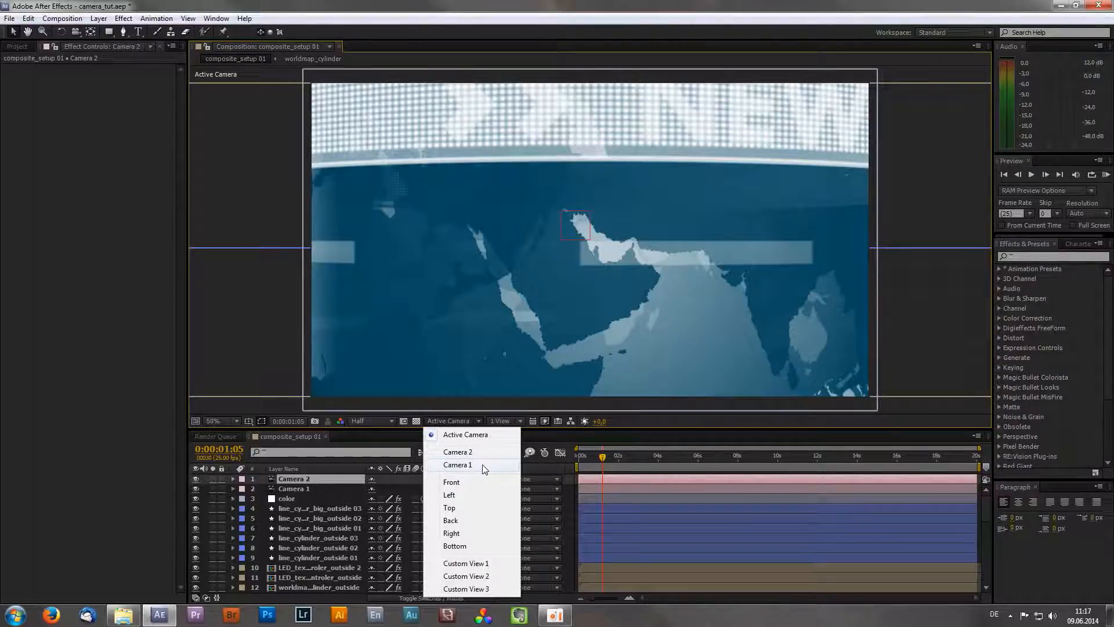
click(482, 464)
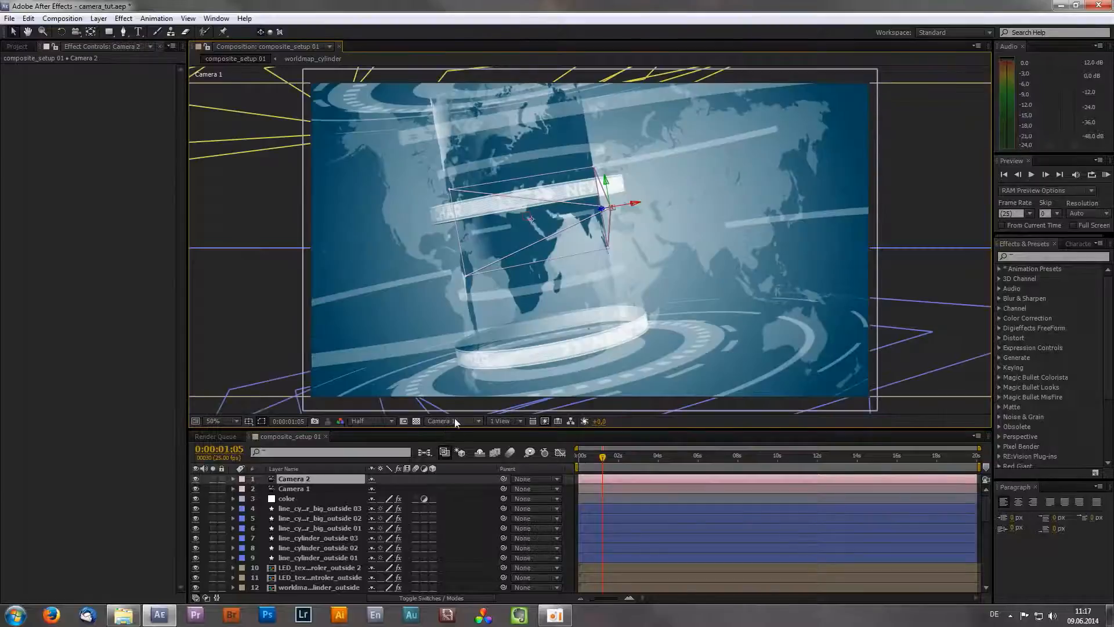
click(454, 421)
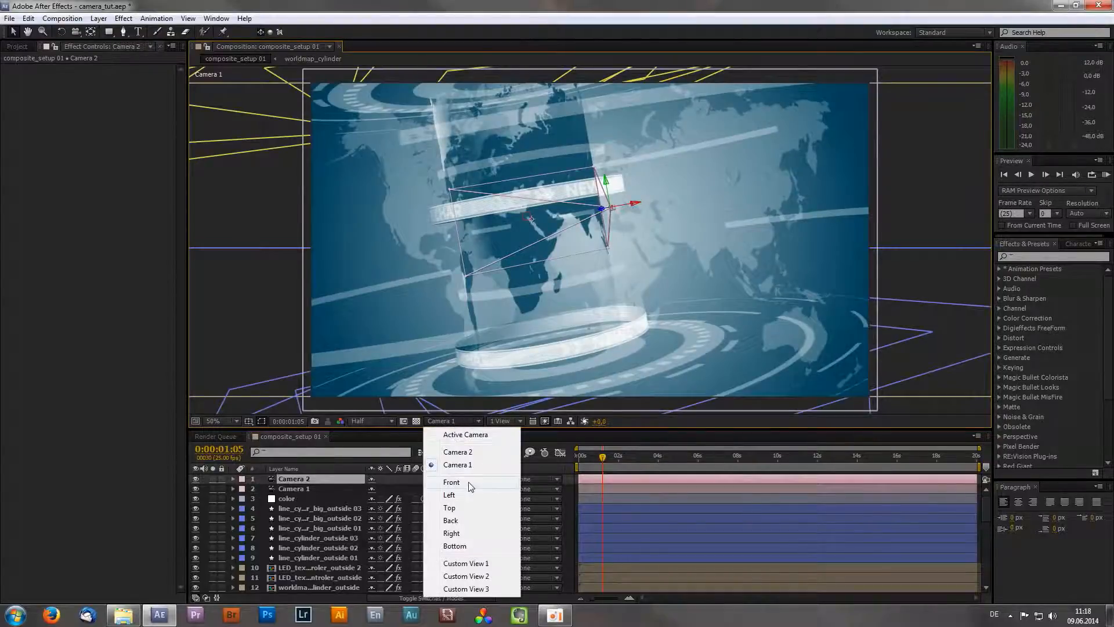
click(470, 483)
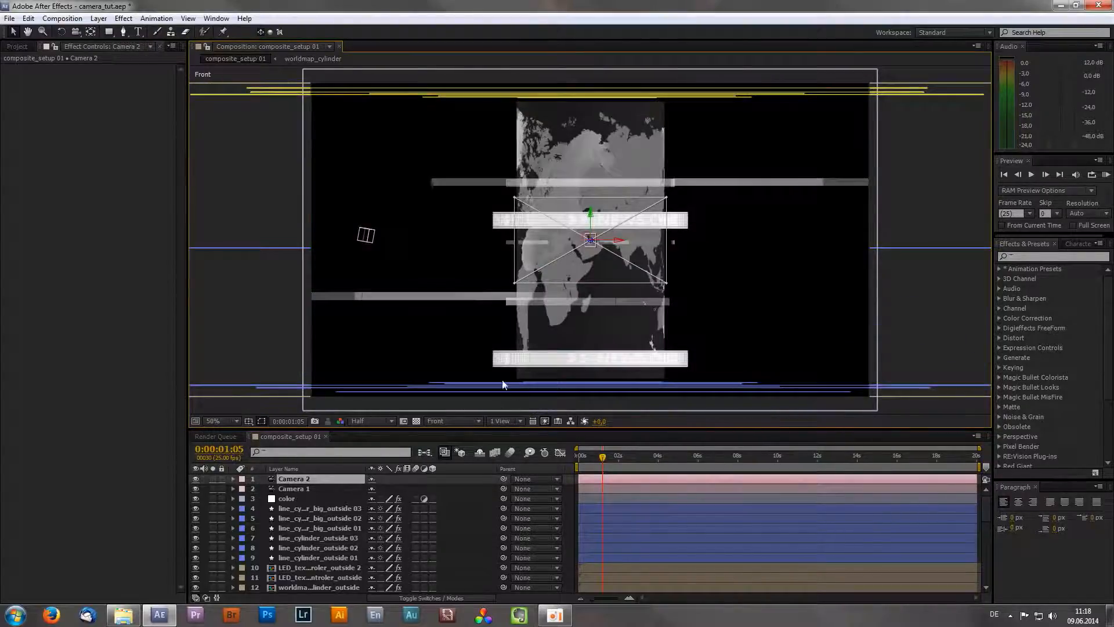
click(442, 421)
click(450, 507)
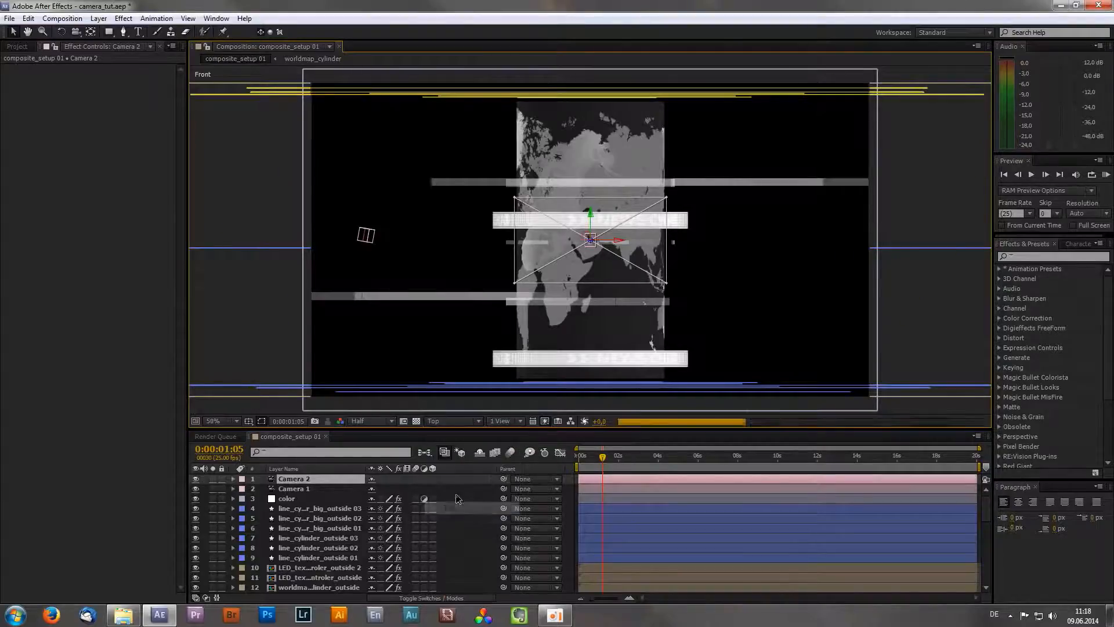
click(449, 424)
click(465, 563)
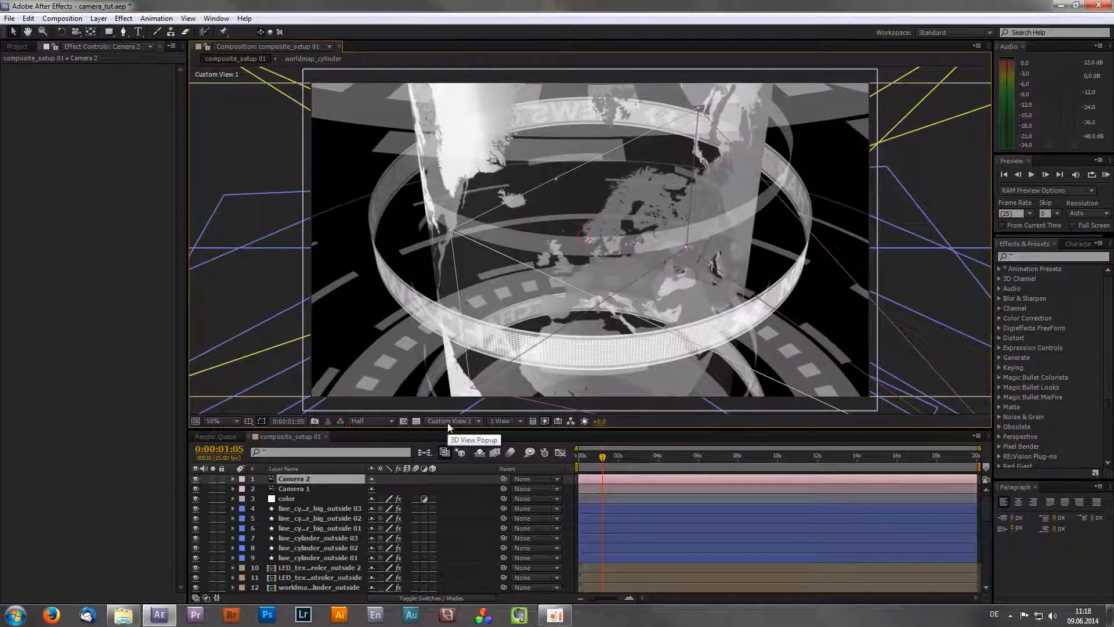
Show the composition through Active Camera for comparison and return the view to Camera 1
click(450, 421)
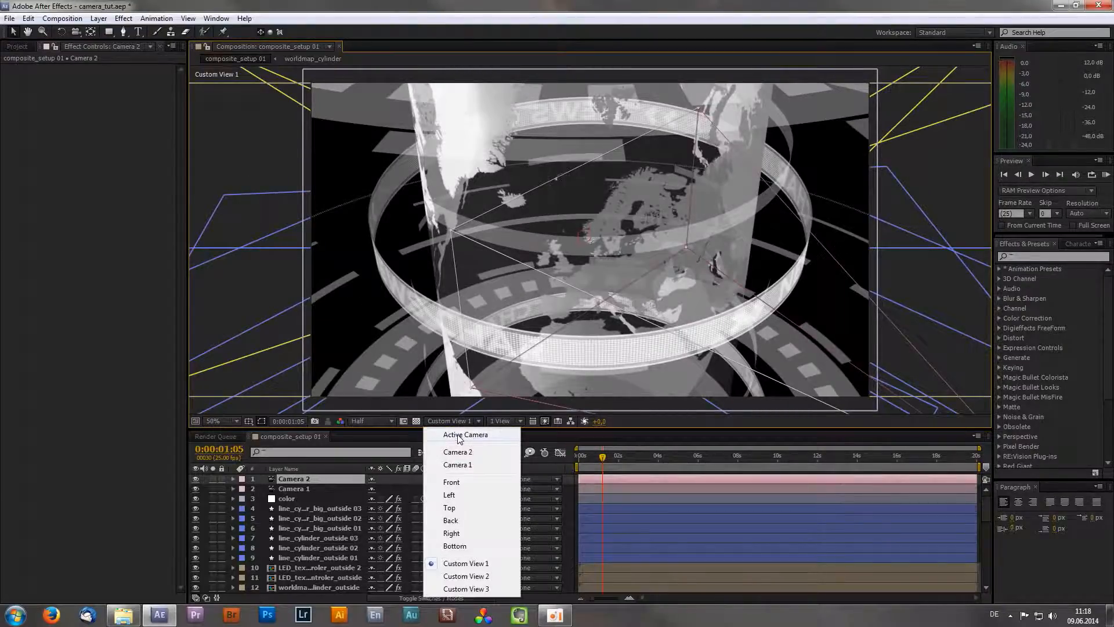
click(457, 435)
click(456, 421)
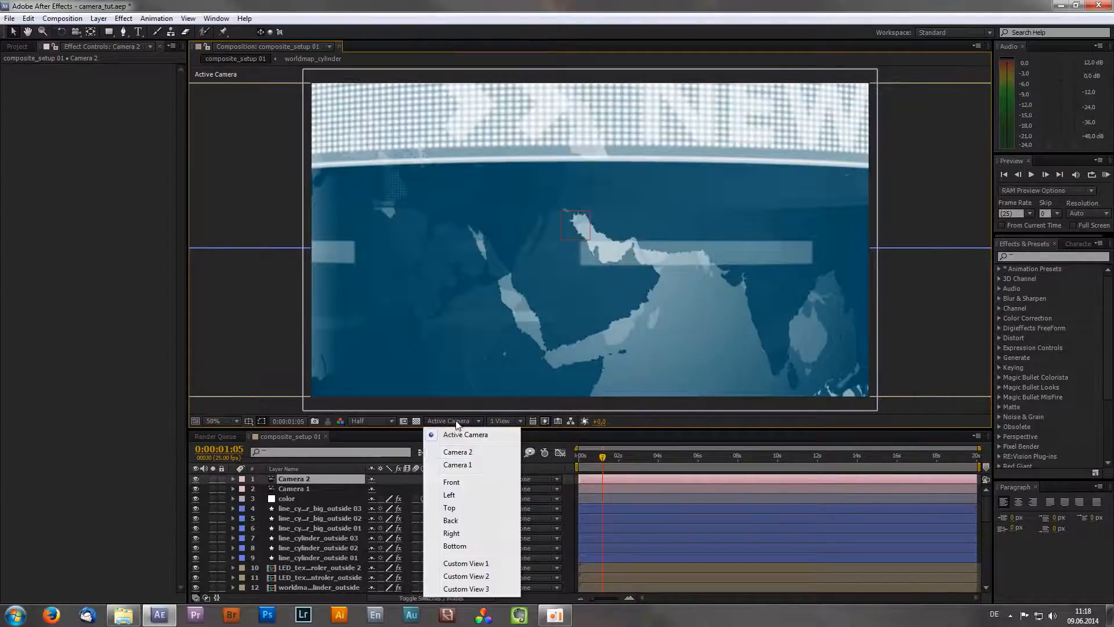
click(469, 465)
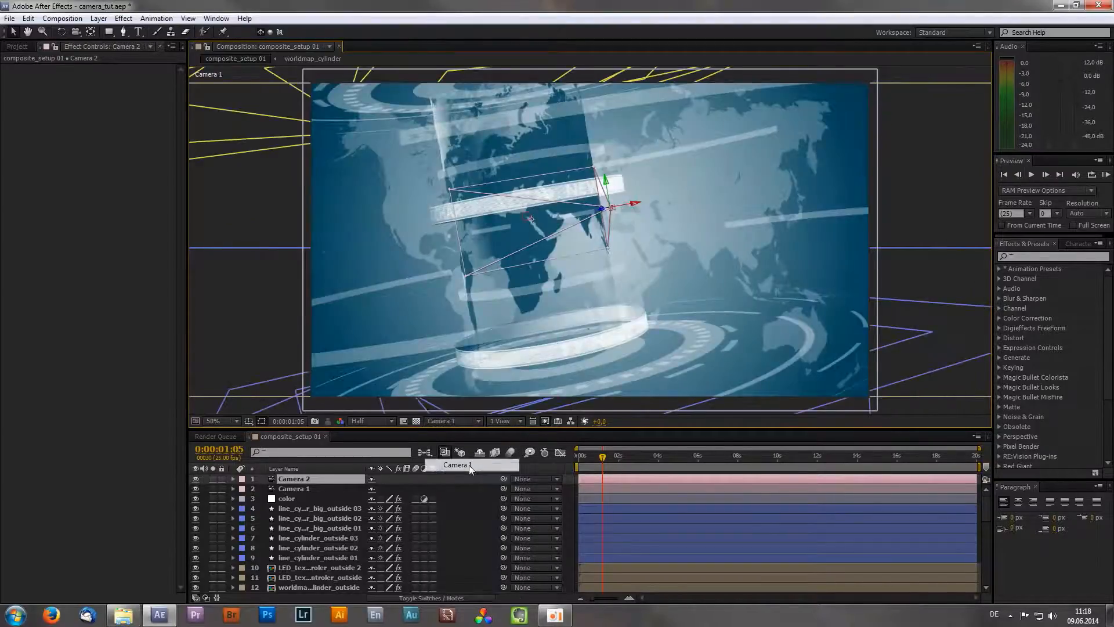
Split the composition display into 2 Views - Horizontal and set the Active Camera view to Top
click(509, 423)
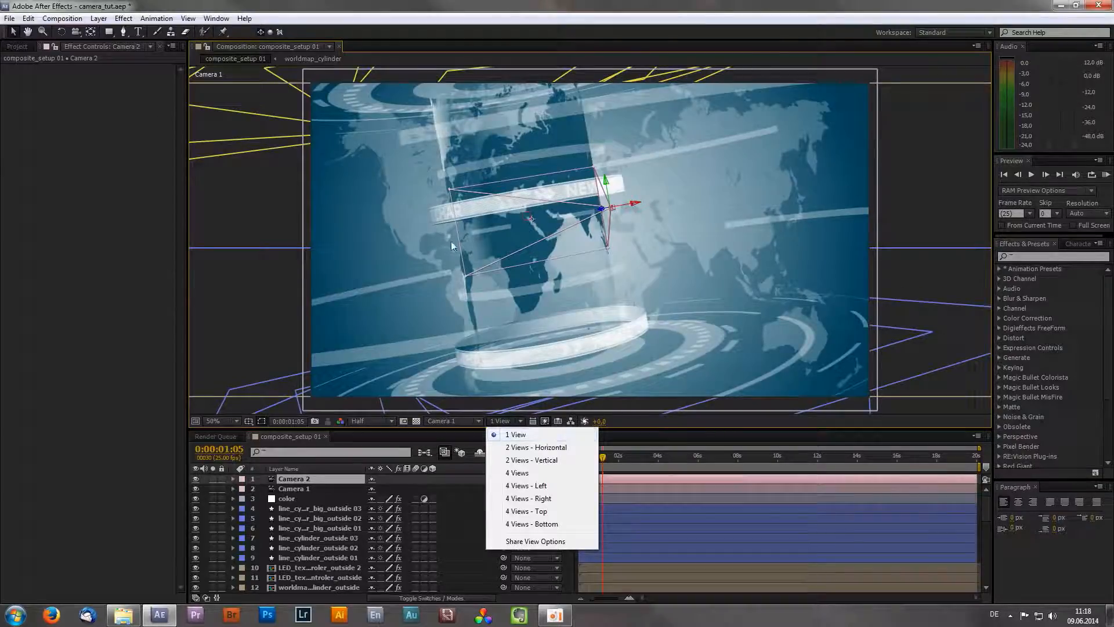
click(550, 450)
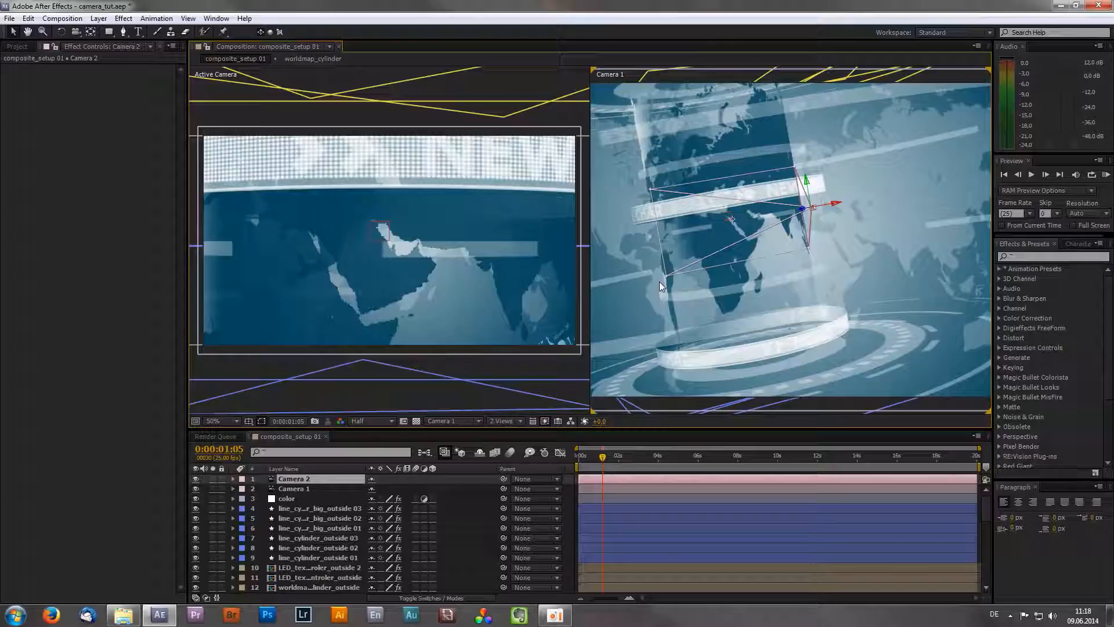
click(550, 371)
click(455, 422)
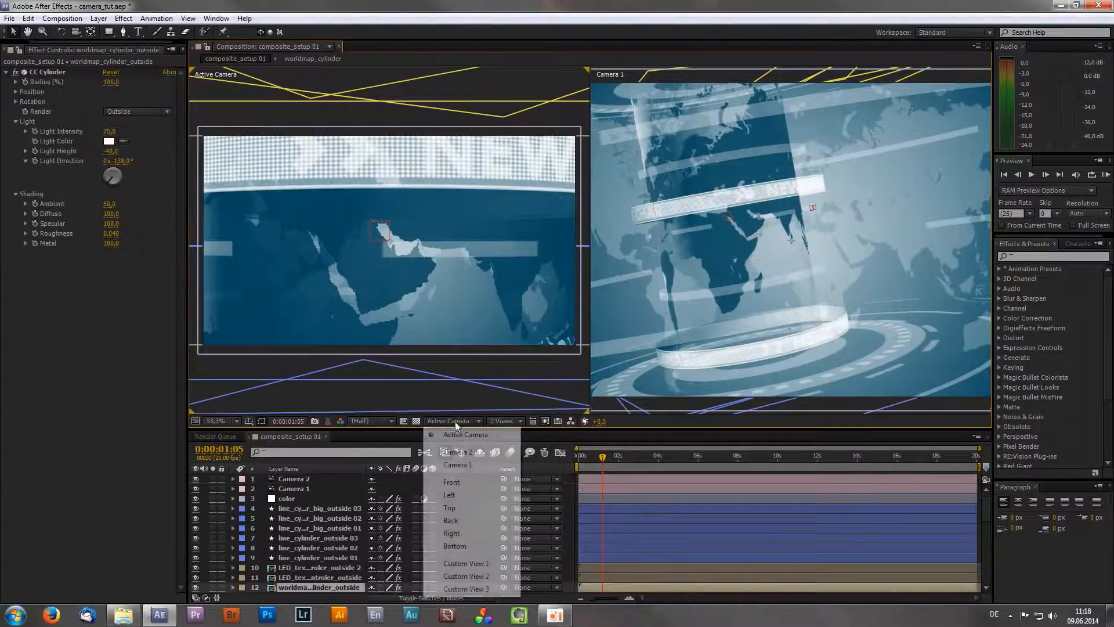
click(466, 509)
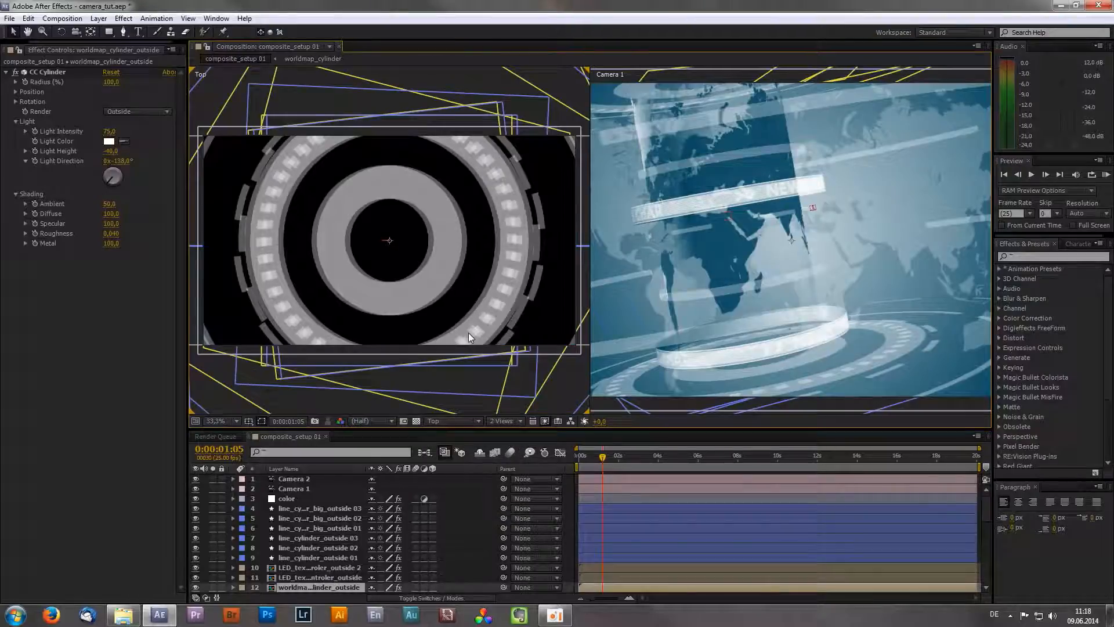
Compare the 4 Views - Left and 4 Views - Bottom layouts and return to the 1 View layout
click(500, 420)
click(530, 486)
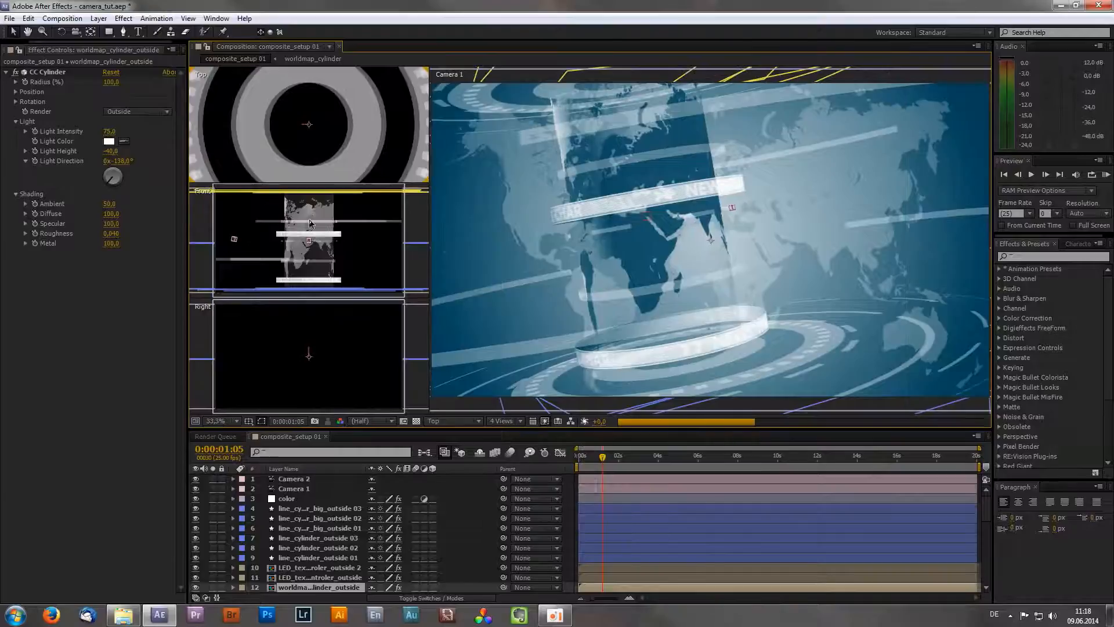
click(503, 422)
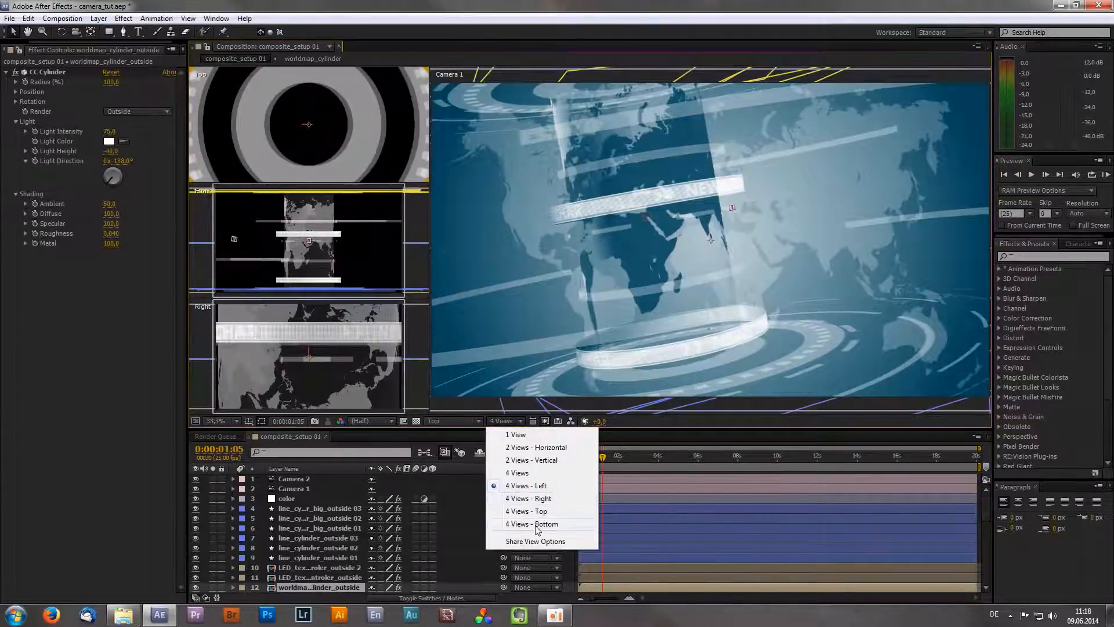
click(531, 524)
click(501, 422)
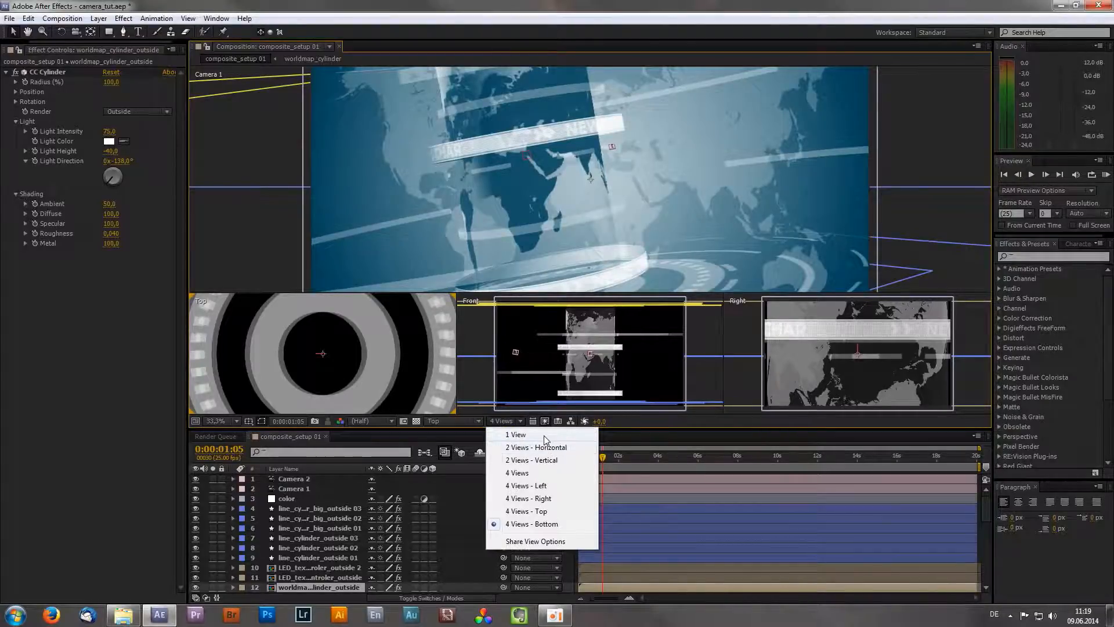
click(544, 435)
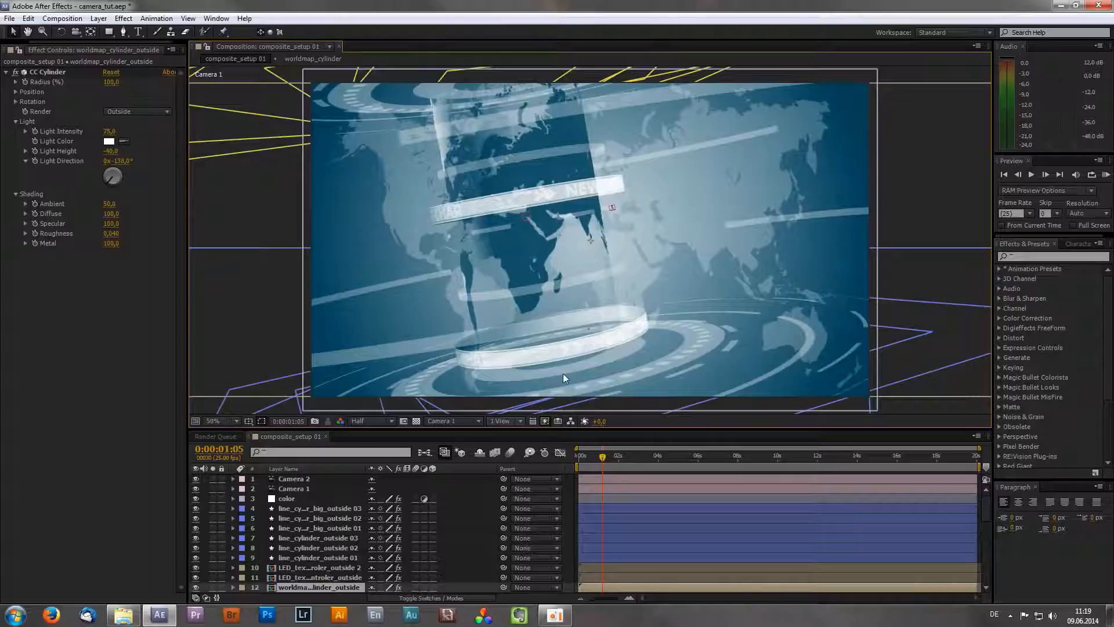
Delete the Camera 2 layer from the composition
click(452, 421)
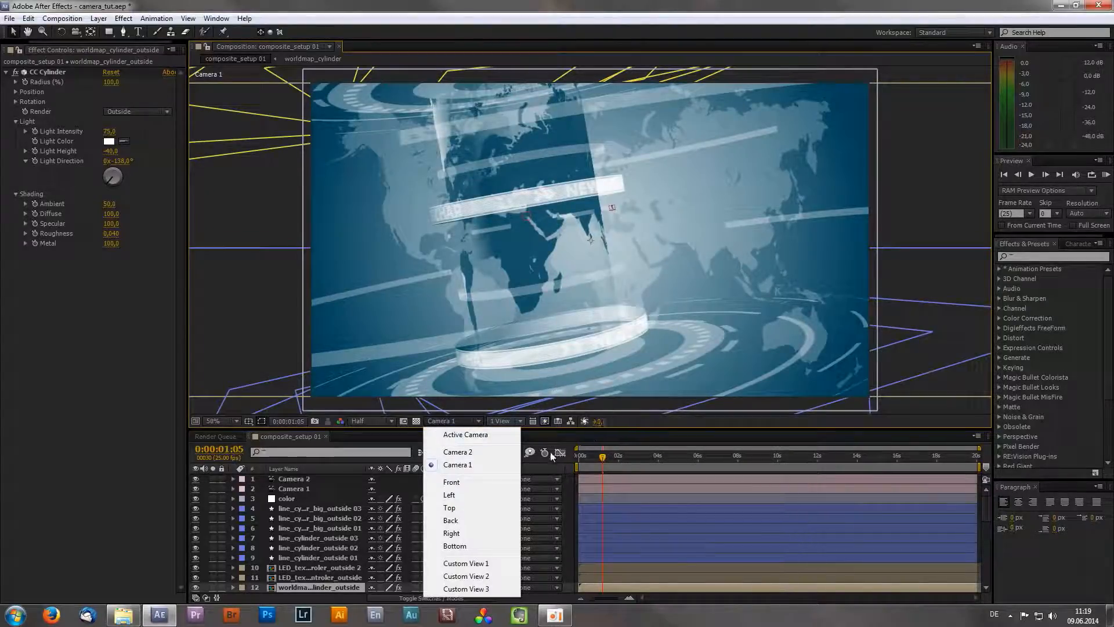
click(298, 480)
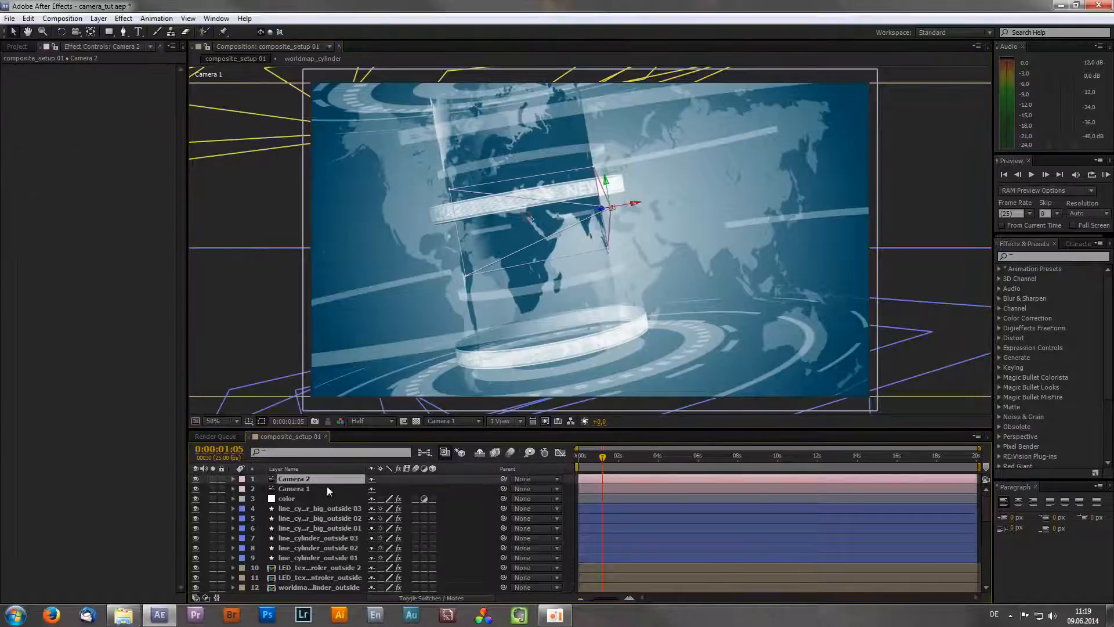
key(Delete)
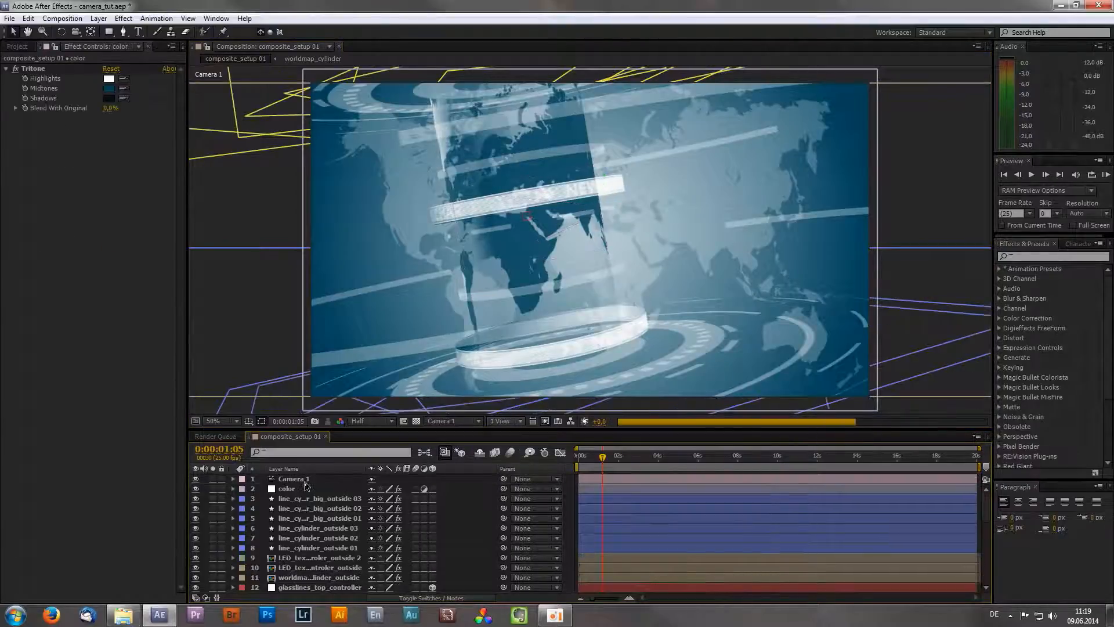
Pull Camera 1 slightly back from the world map cylinder with the Track Z Camera Tool
click(301, 480)
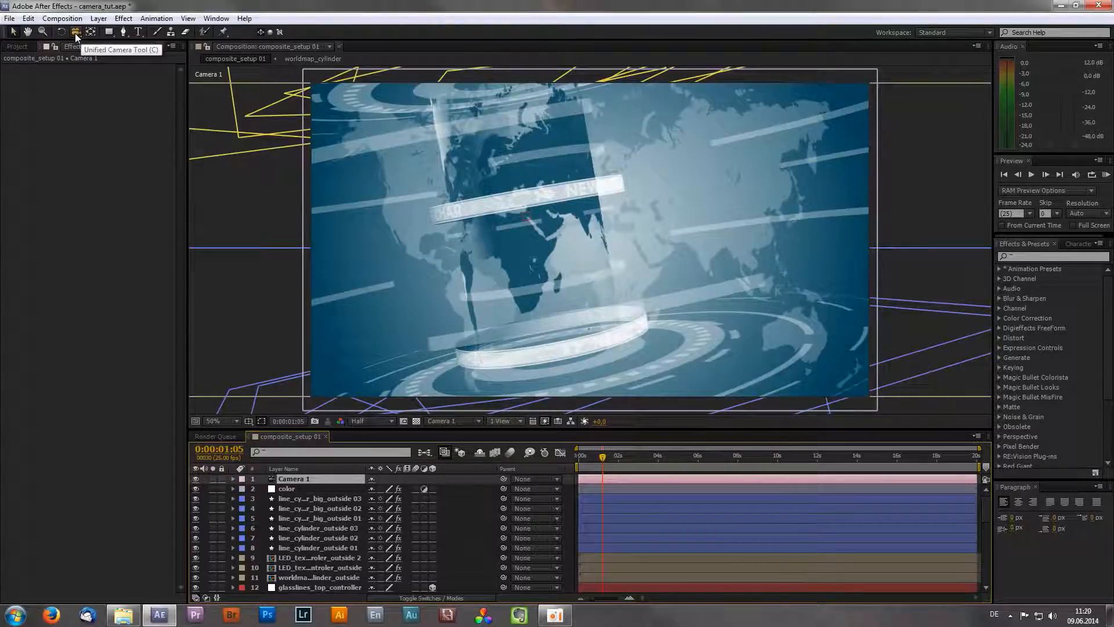
click(79, 37)
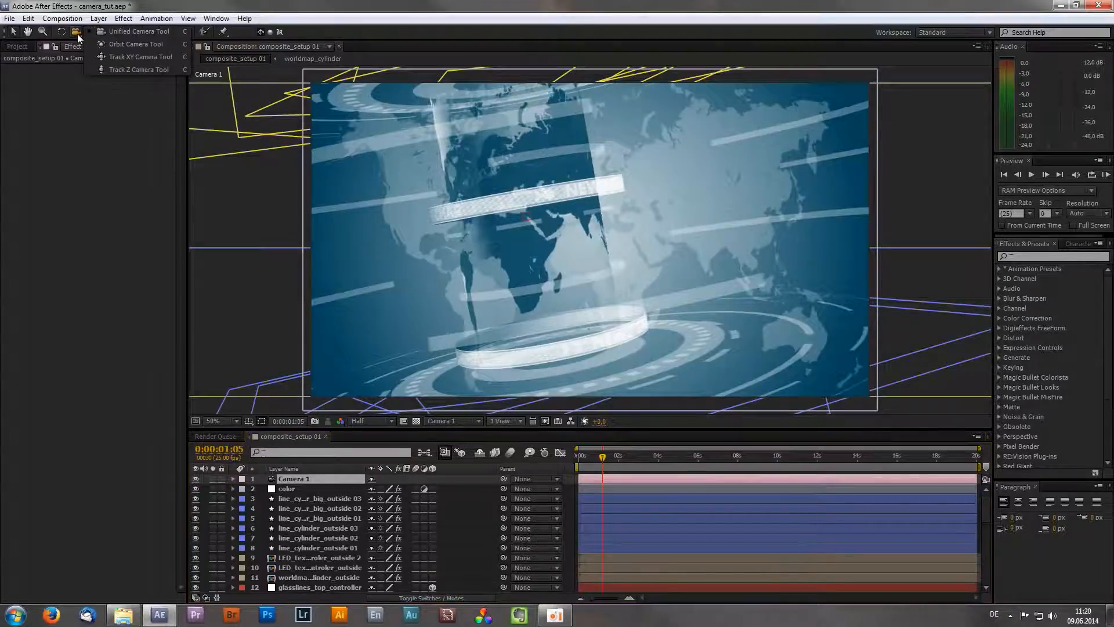
click(169, 68)
drag(552, 281, 540, 309)
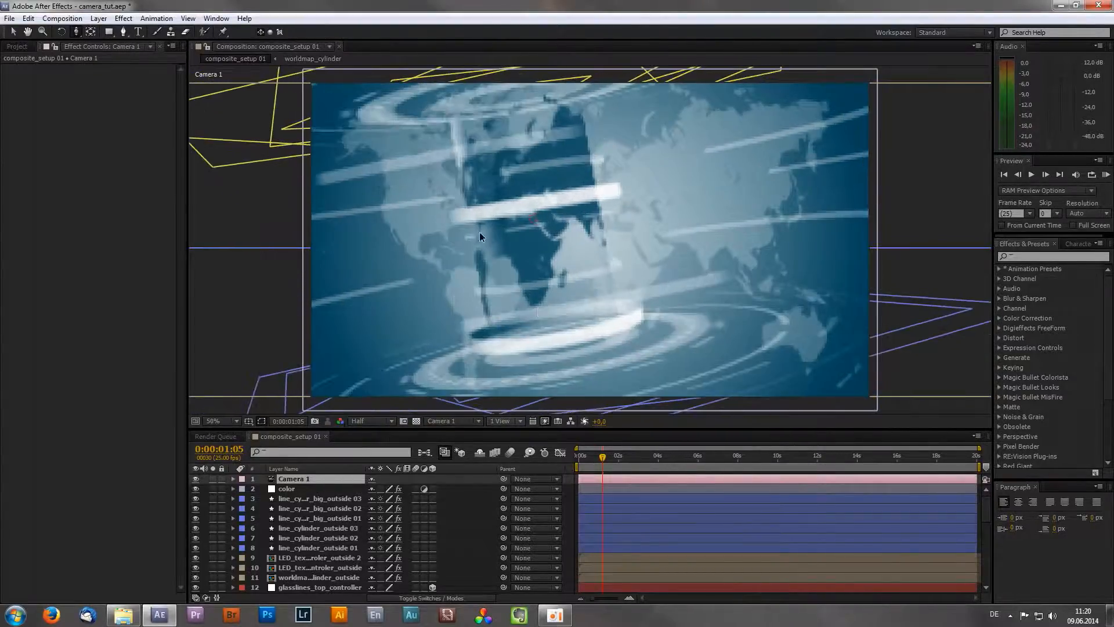
Rotate Camera 1 around the world map cylinder with the Orbit Camera Tool
click(76, 31)
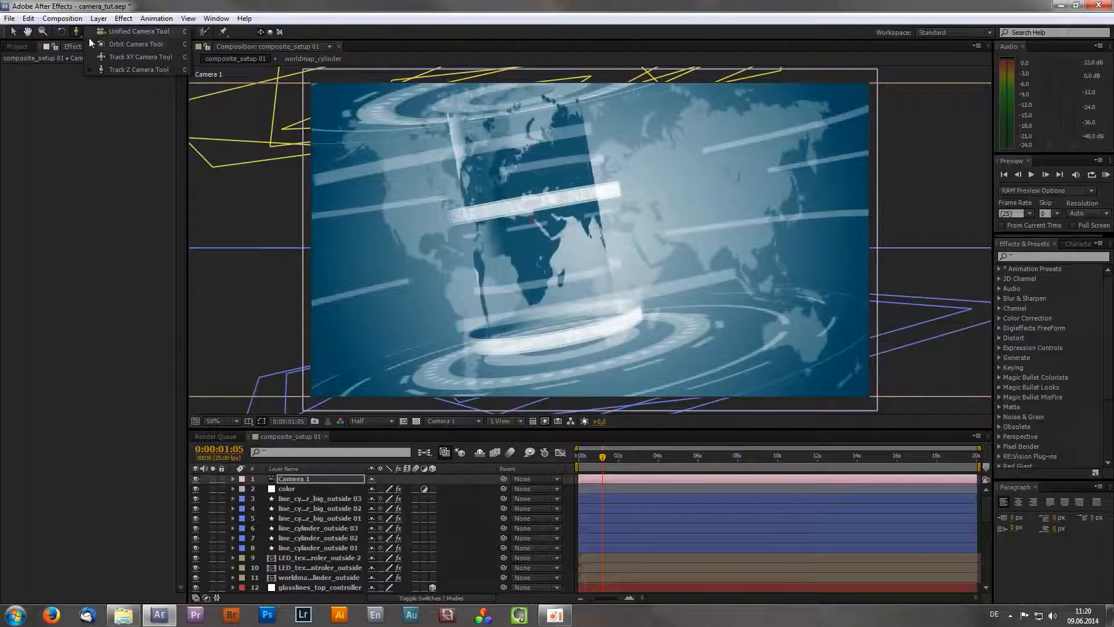
click(123, 48)
drag(558, 276, 464, 222)
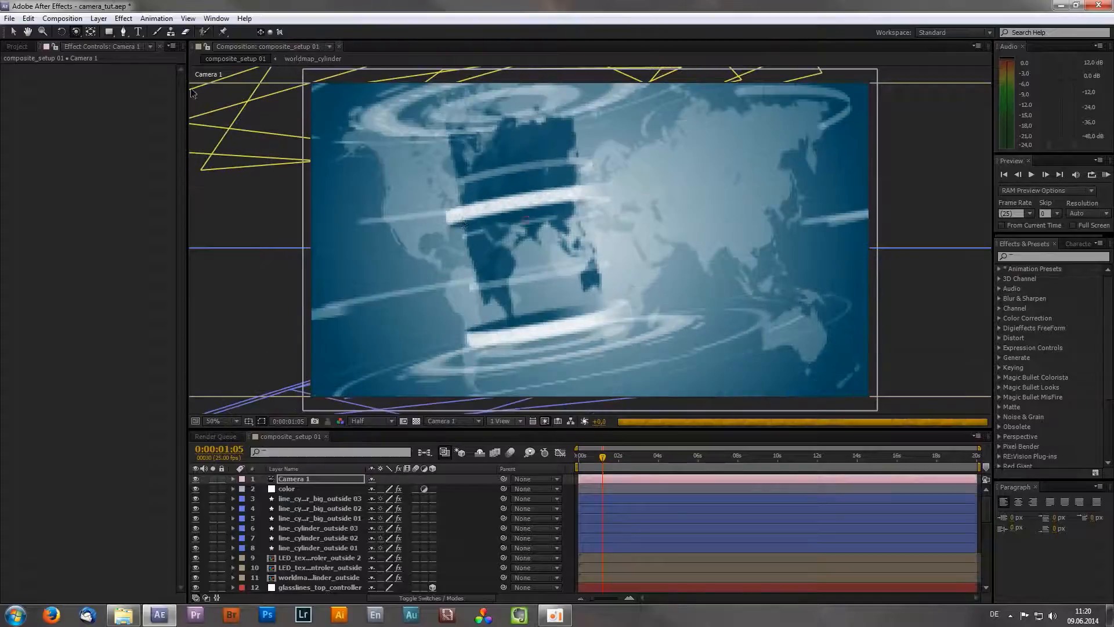
Reframe Camera 1 with the Unified Camera Tool, orbiting around the world map cylinder and panning it slightly to the right
click(77, 33)
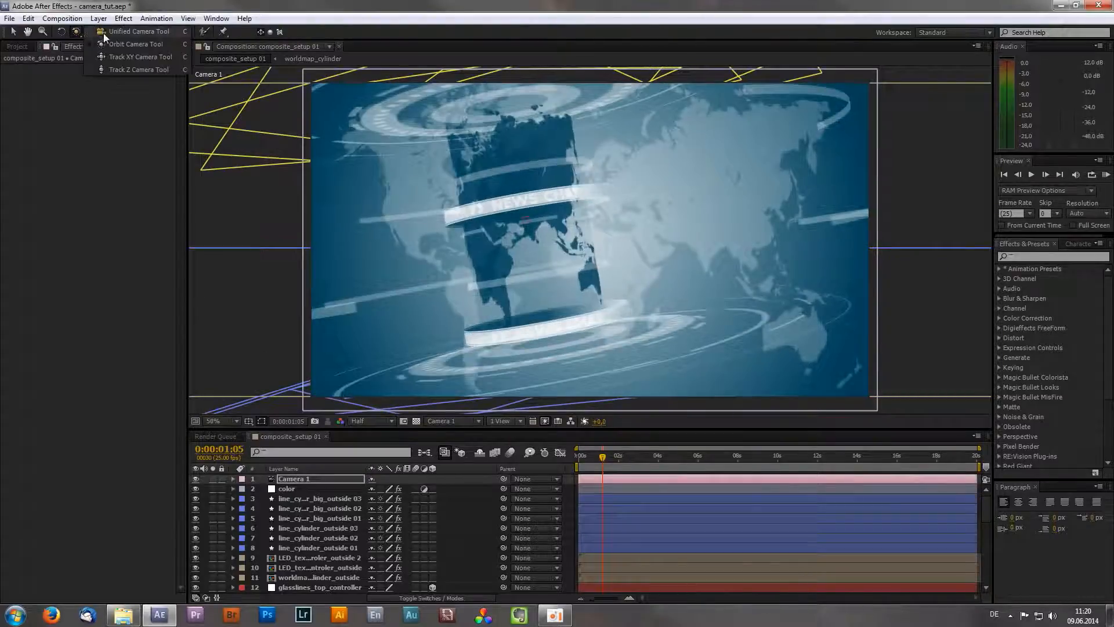
click(118, 34)
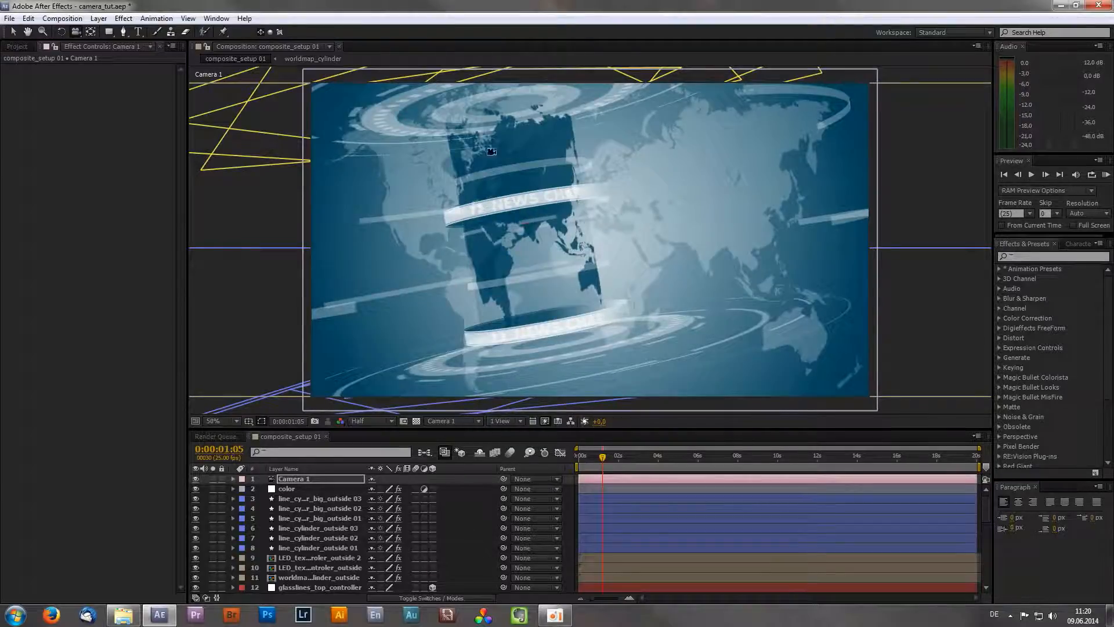
drag(76, 32, 126, 33)
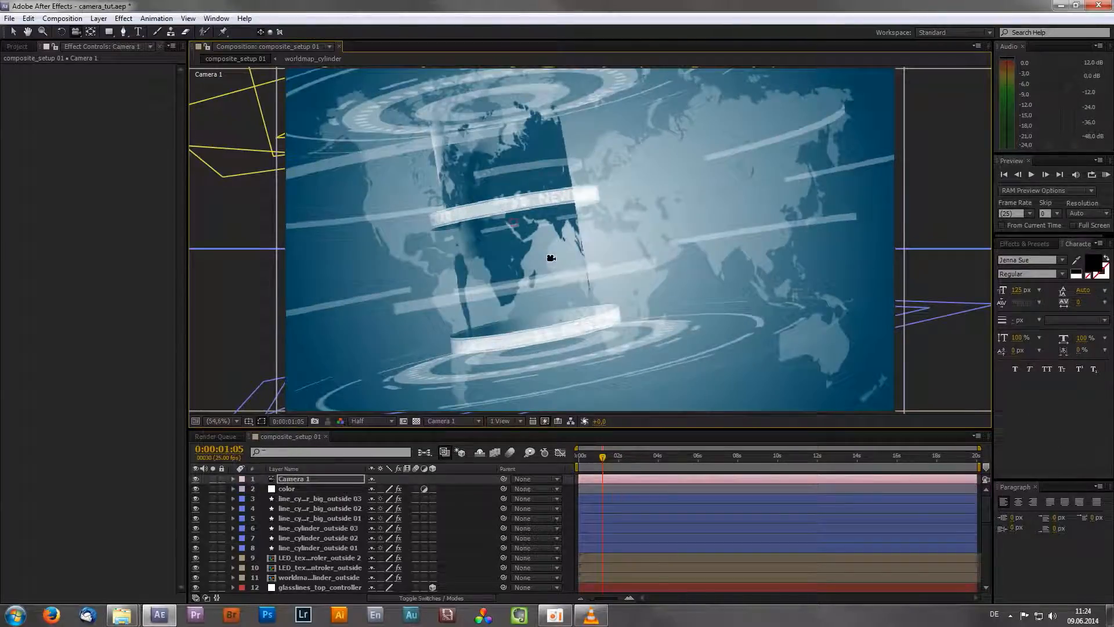
mouse_move(557, 248)
mouse_down()
mouse_move(568, 215)
mouse_move(567, 272)
mouse_move(563, 261)
mouse_up()
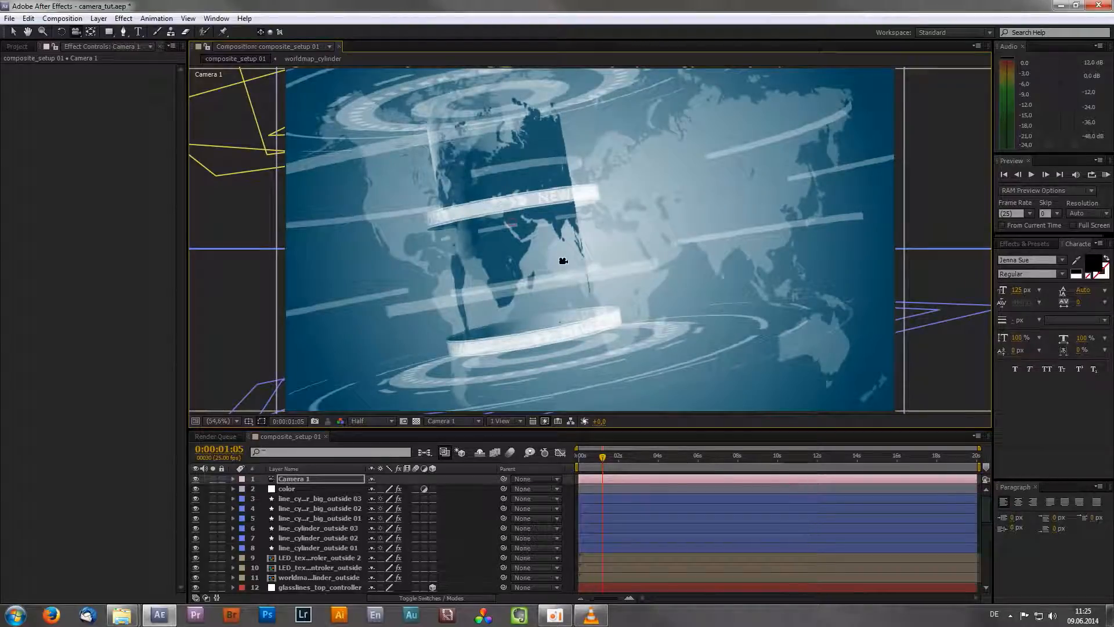
drag(553, 268, 503, 267)
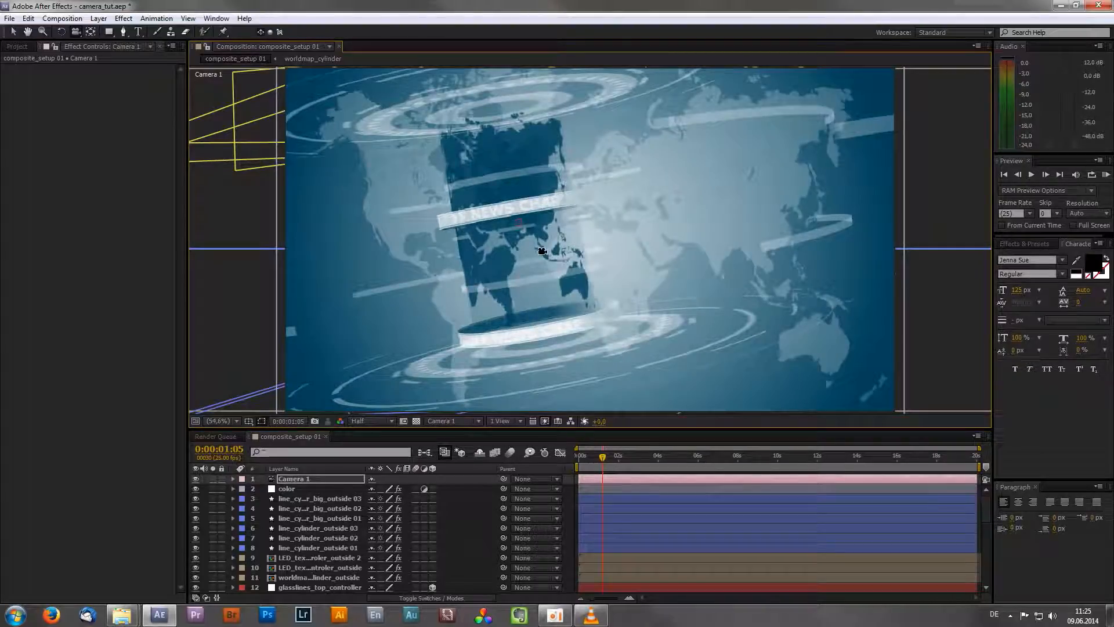
drag(542, 251, 565, 267)
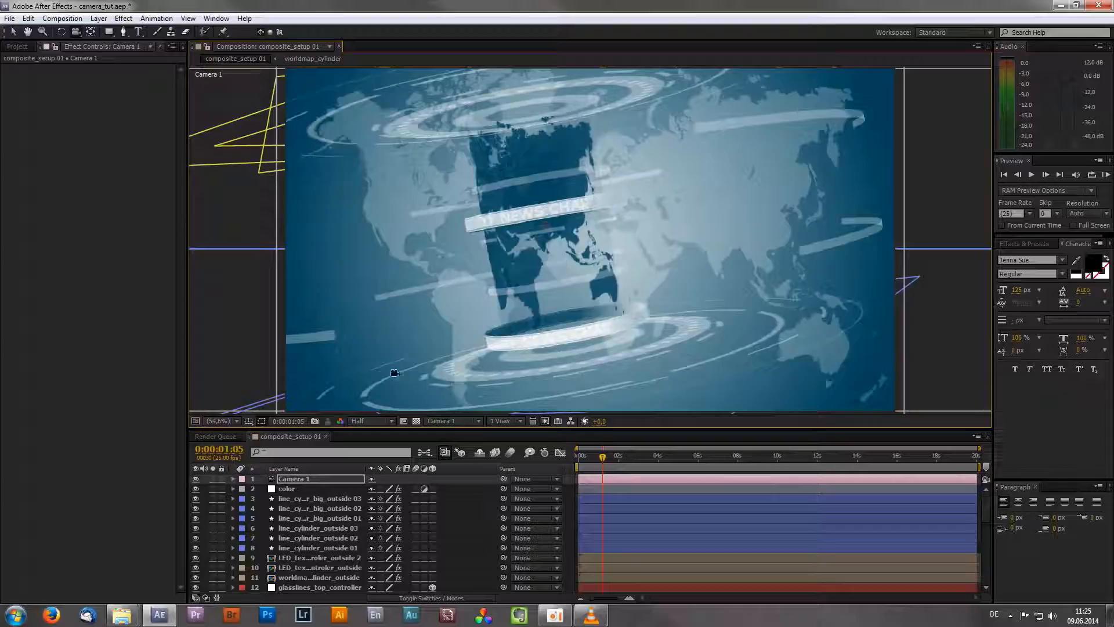
Reveal Camera 1's Transform properties and move the current time to 0:00:00:00
click(307, 480)
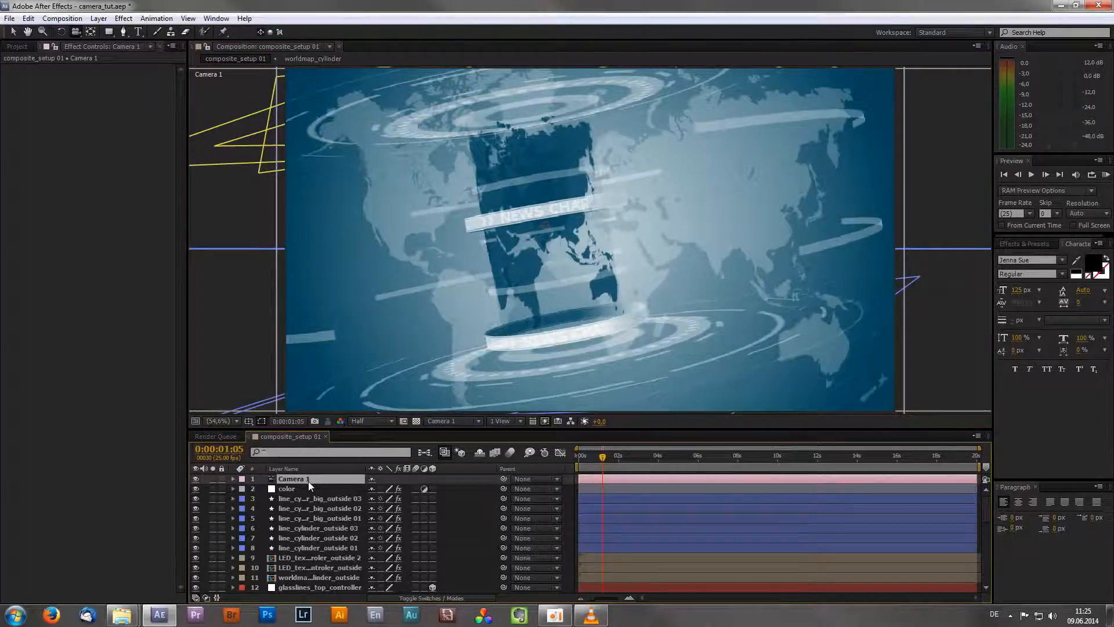
click(232, 479)
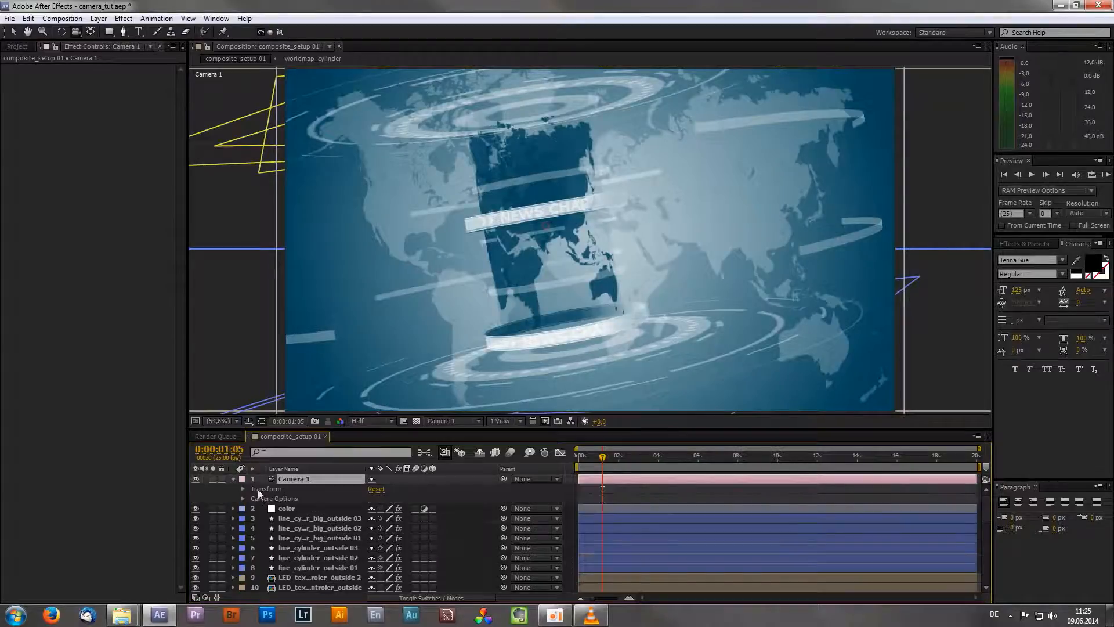
click(242, 489)
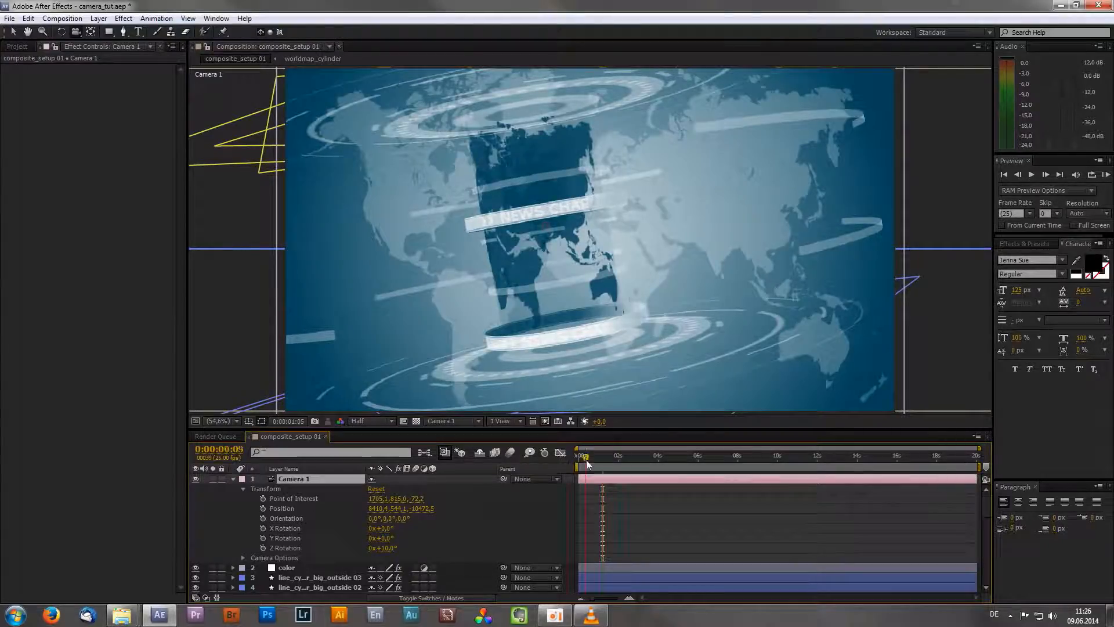
click(580, 458)
drag(581, 460, 567, 457)
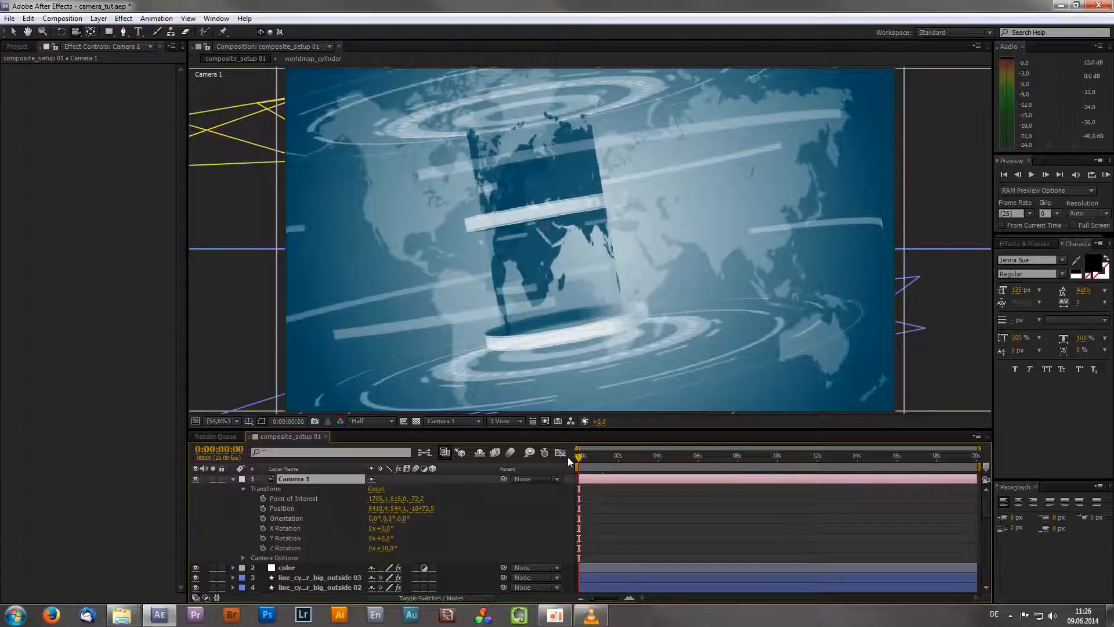
Start keyframing Camera 1's Point of Interest and Position at 0:00:00:00, and move the camera closer to the world map cylinder
click(264, 500)
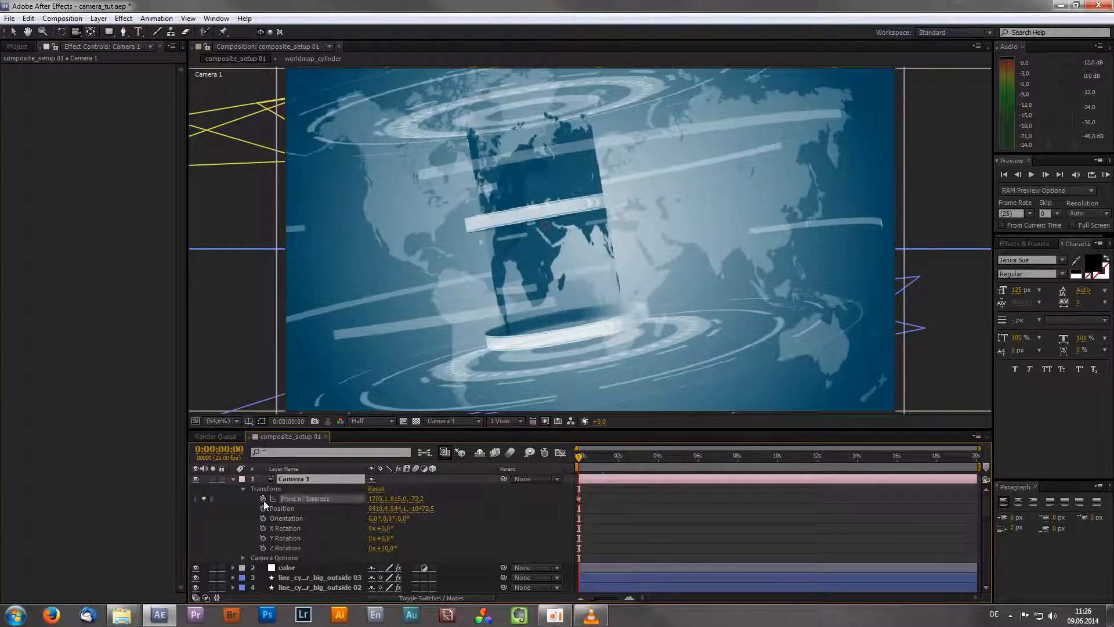
click(264, 509)
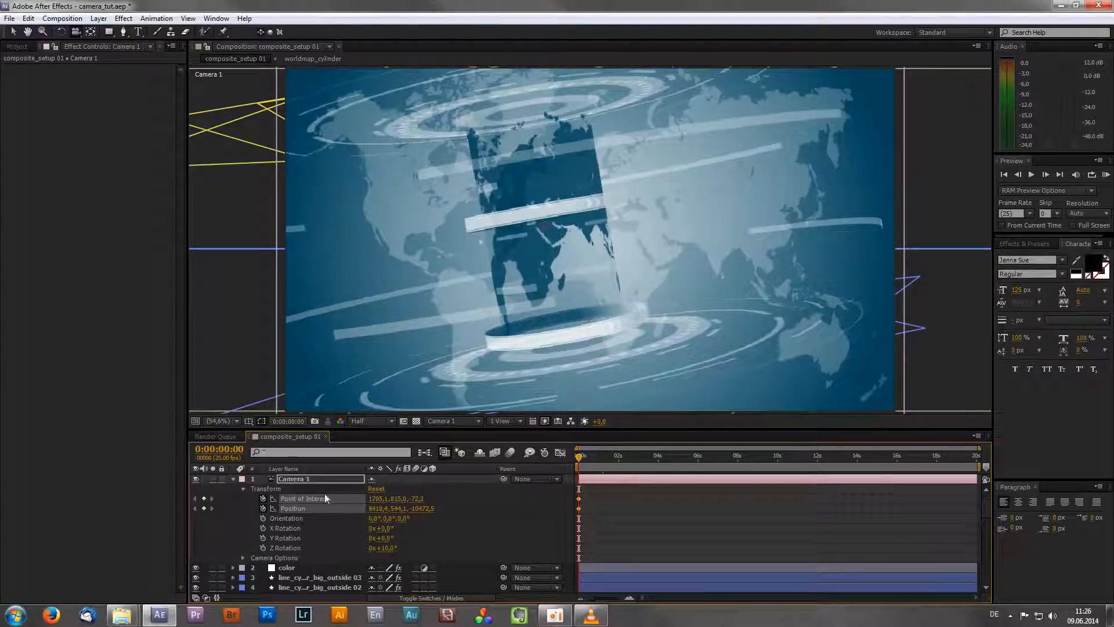
drag(554, 307, 600, 273)
drag(531, 293, 565, 305)
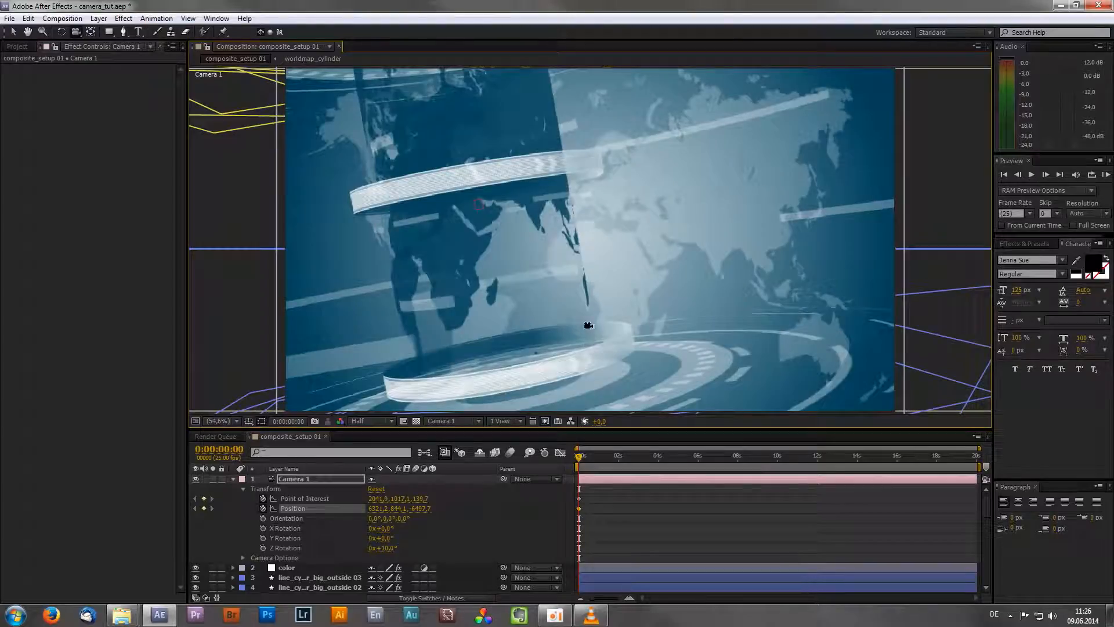
Set second Point of Interest and Position keyframes at 0:00:02:00 by pulling Camera 1 back and orbiting it around the world map cylinder
click(619, 457)
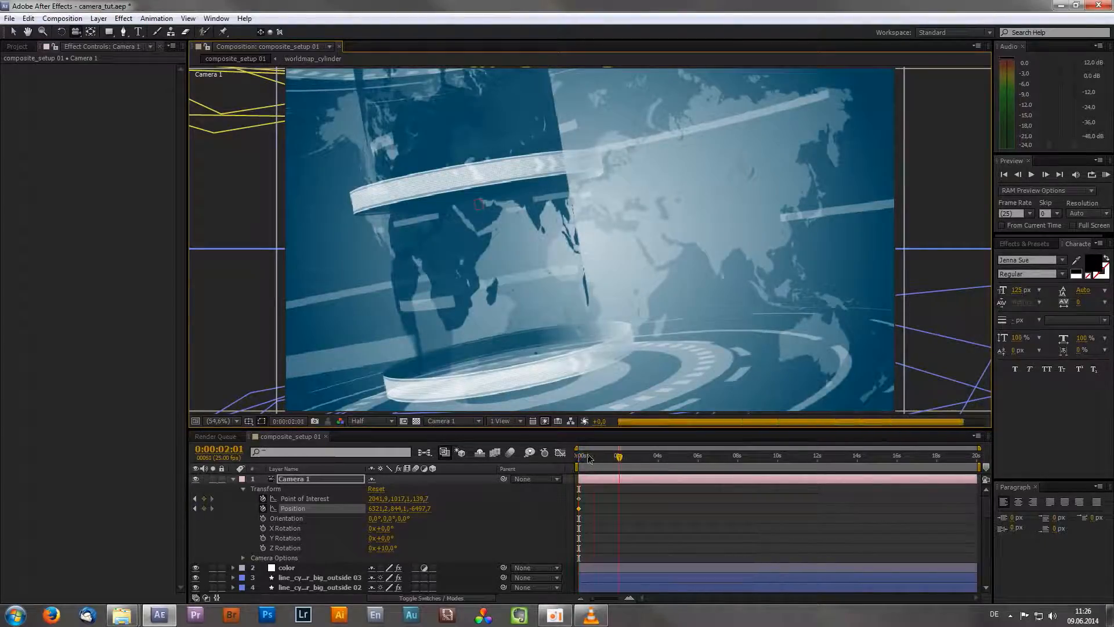
mouse_move(587, 268)
mouse_down()
mouse_move(489, 307)
mouse_move(517, 288)
mouse_move(527, 255)
mouse_move(595, 255)
mouse_up()
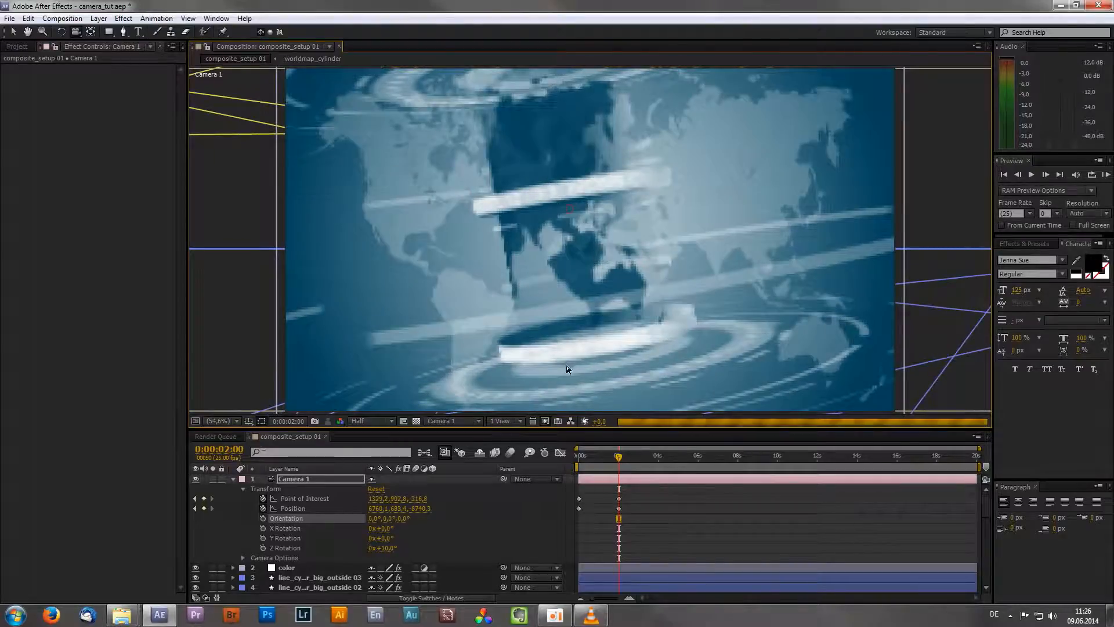
drag(542, 367, 495, 372)
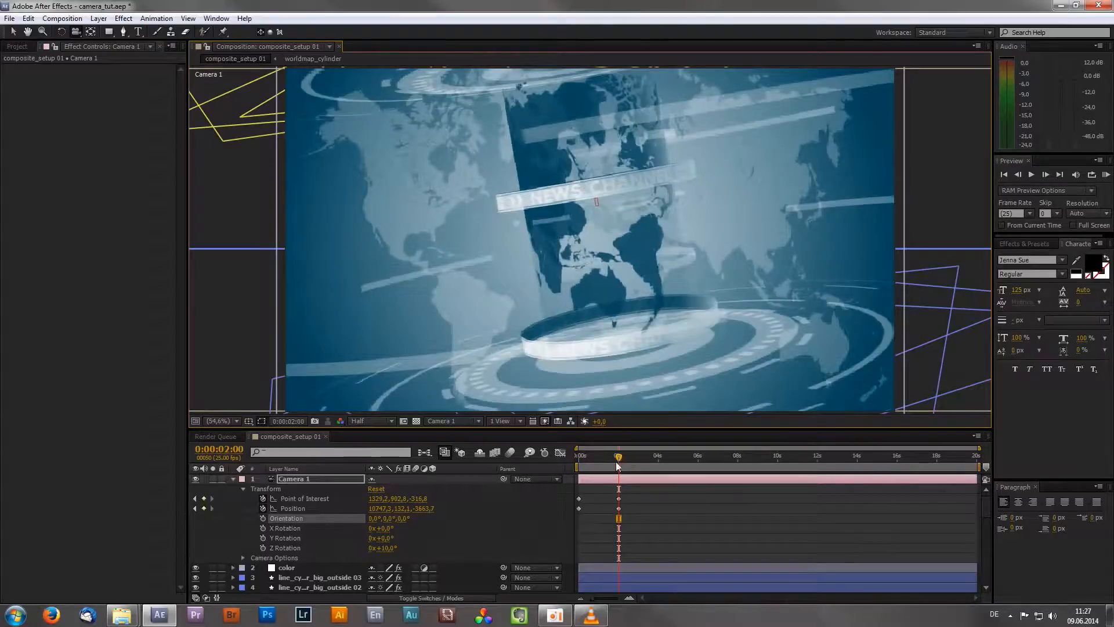
Apply Easy Ease to all of Camera 1's Point of Interest and Position keyframes
mouse_move(618, 460)
mouse_down()
mouse_move(555, 471)
mouse_move(580, 458)
mouse_move(627, 464)
mouse_up()
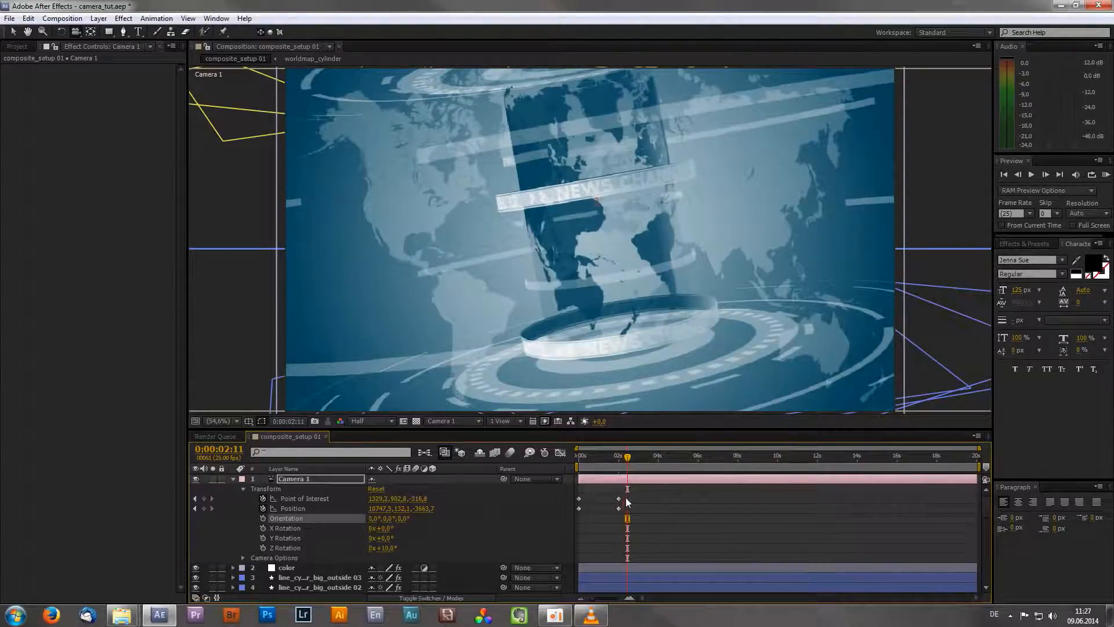
click(637, 513)
drag(636, 508, 551, 496)
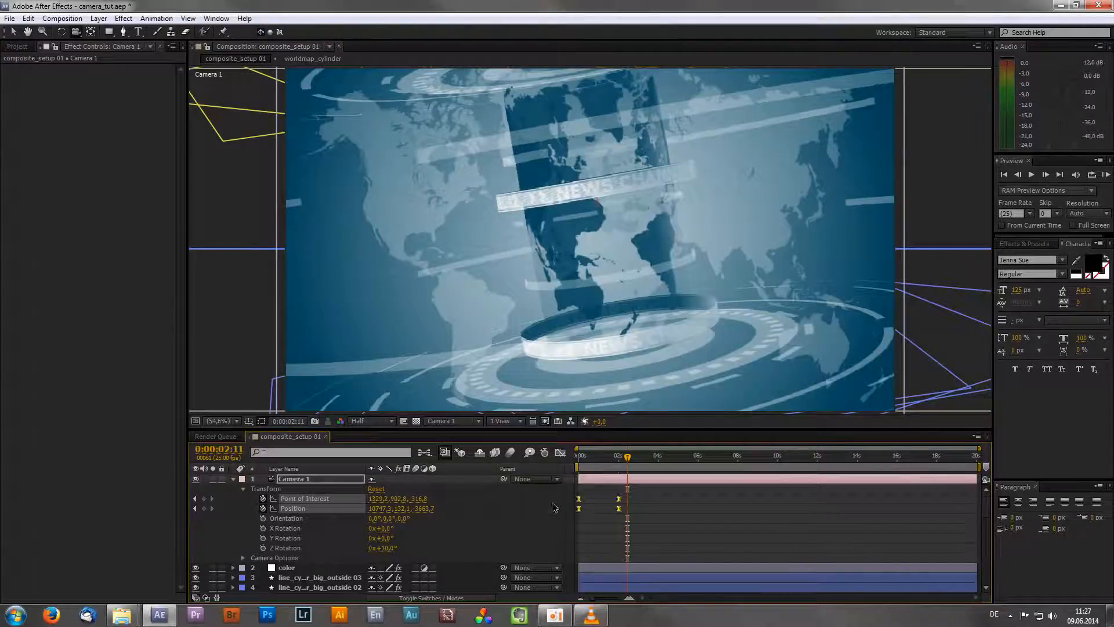
key(F9)
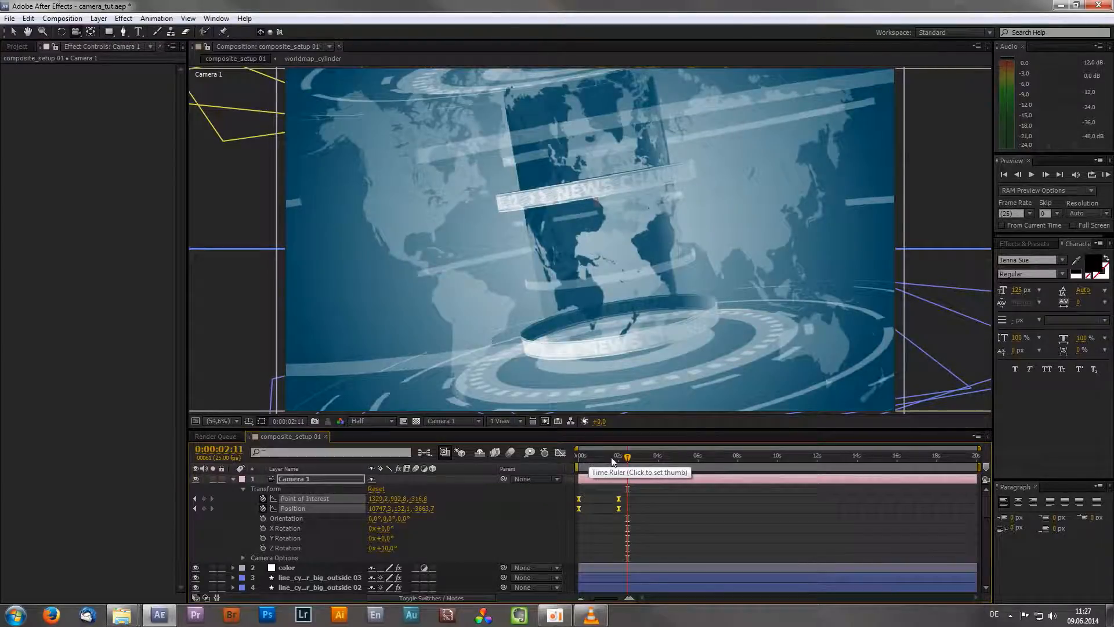
Examine the Keyframe Assistant's Easy Ease, Easy Ease In and Easy Ease Out options for Camera 1's keyframes
right_click(618, 510)
mouse_move(653, 504)
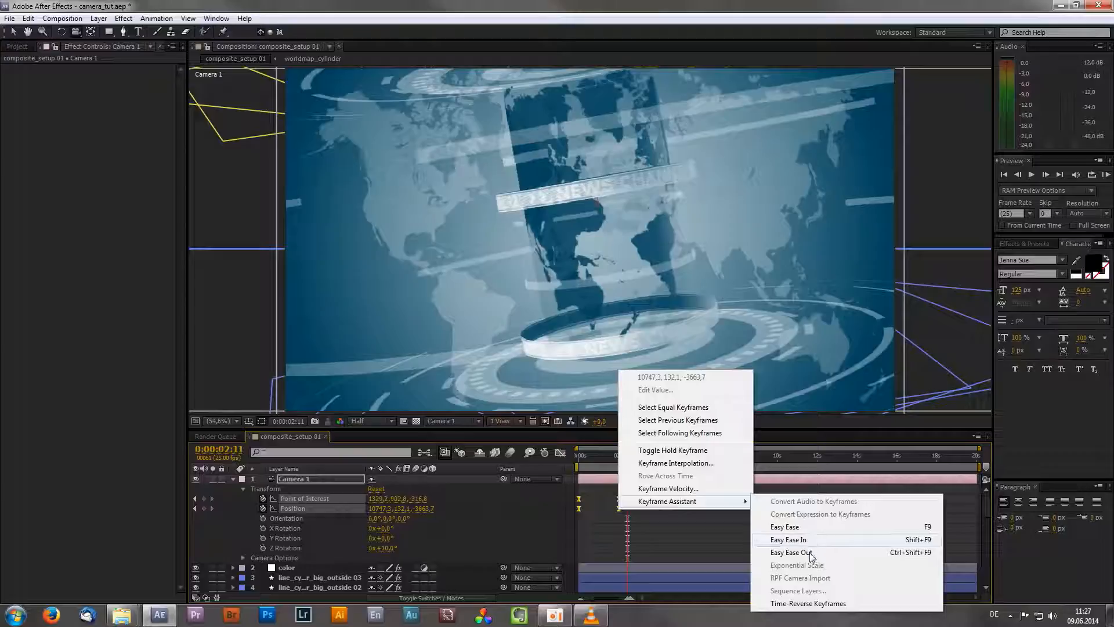
right_click(578, 508)
click(655, 519)
Examine the speed curves of Camera 1's eased keyframes in the Graph Editor, and scrub through the camera move
drag(629, 491, 576, 514)
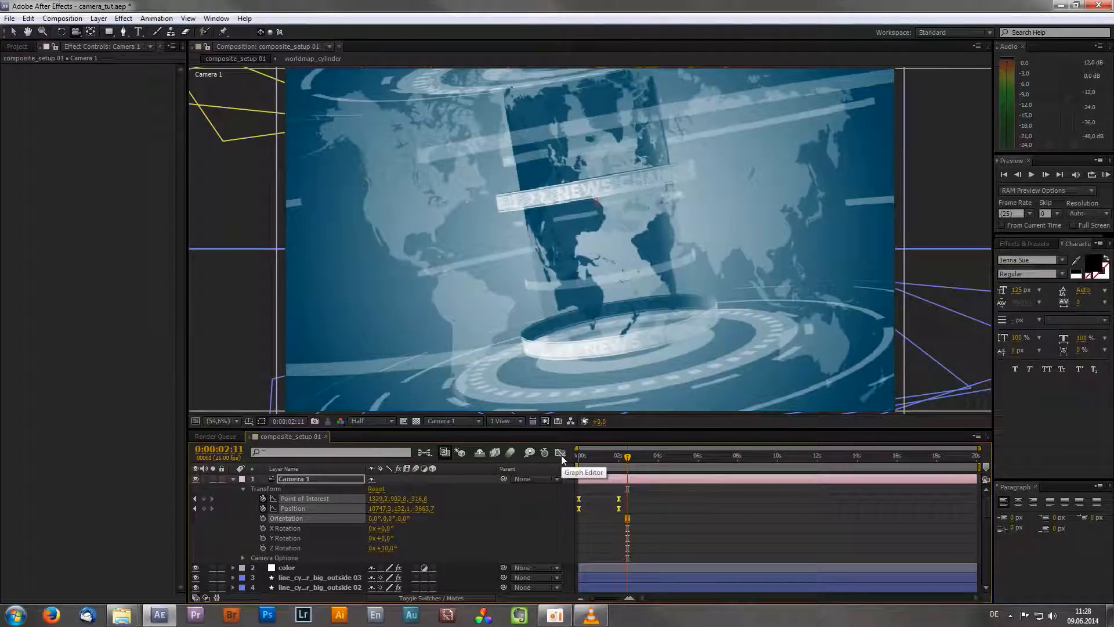
click(560, 453)
drag(593, 599, 608, 598)
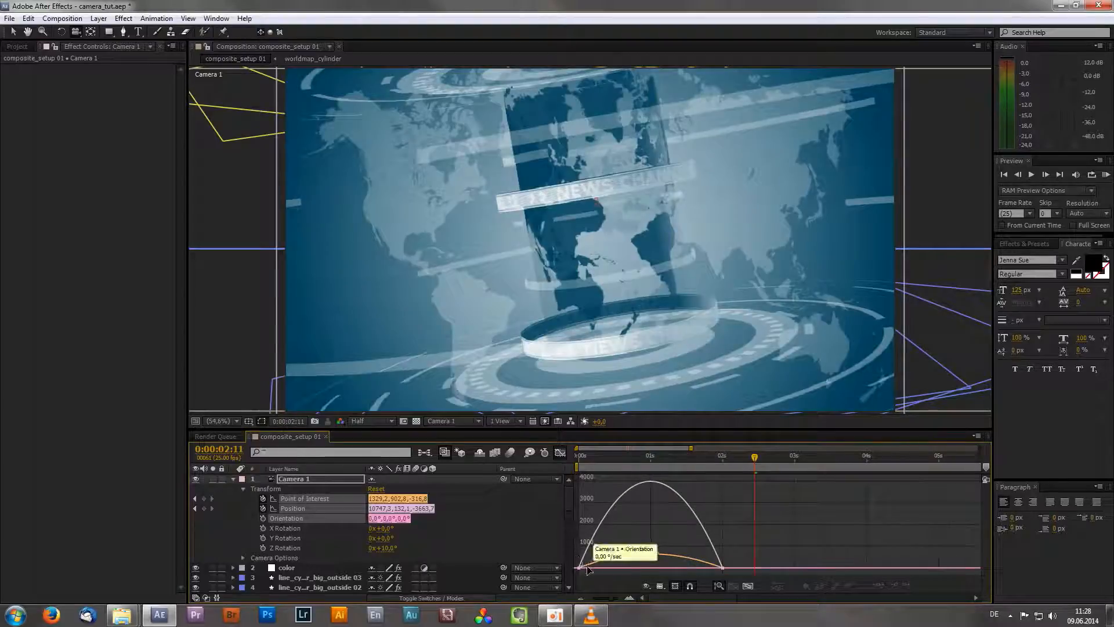
click(722, 568)
mouse_move(698, 567)
mouse_down()
mouse_move(698, 539)
mouse_move(698, 568)
mouse_up()
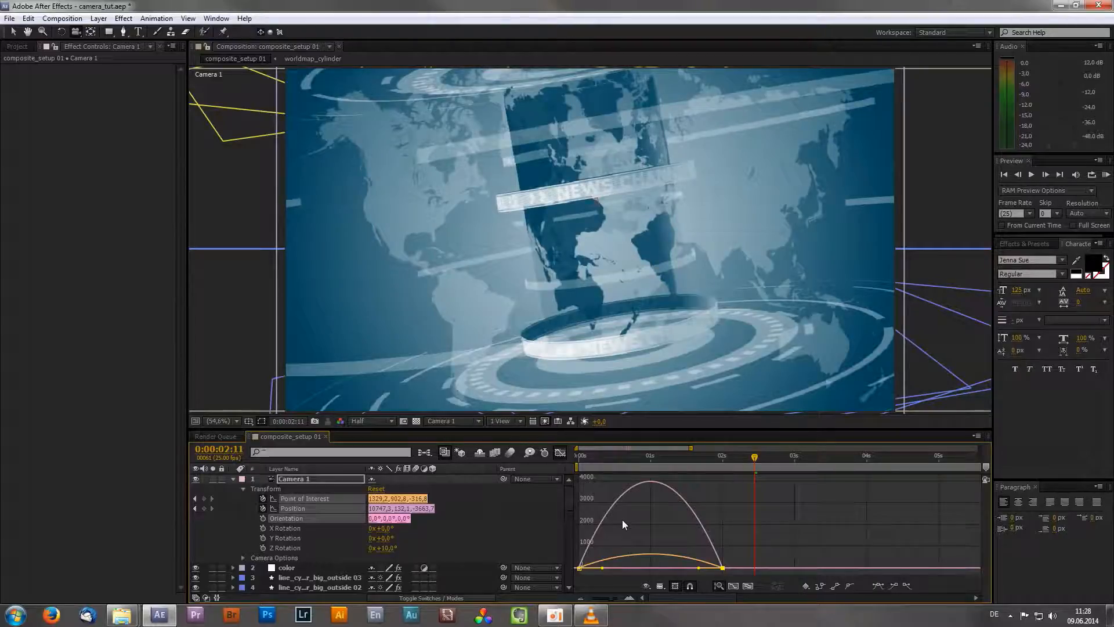
click(560, 453)
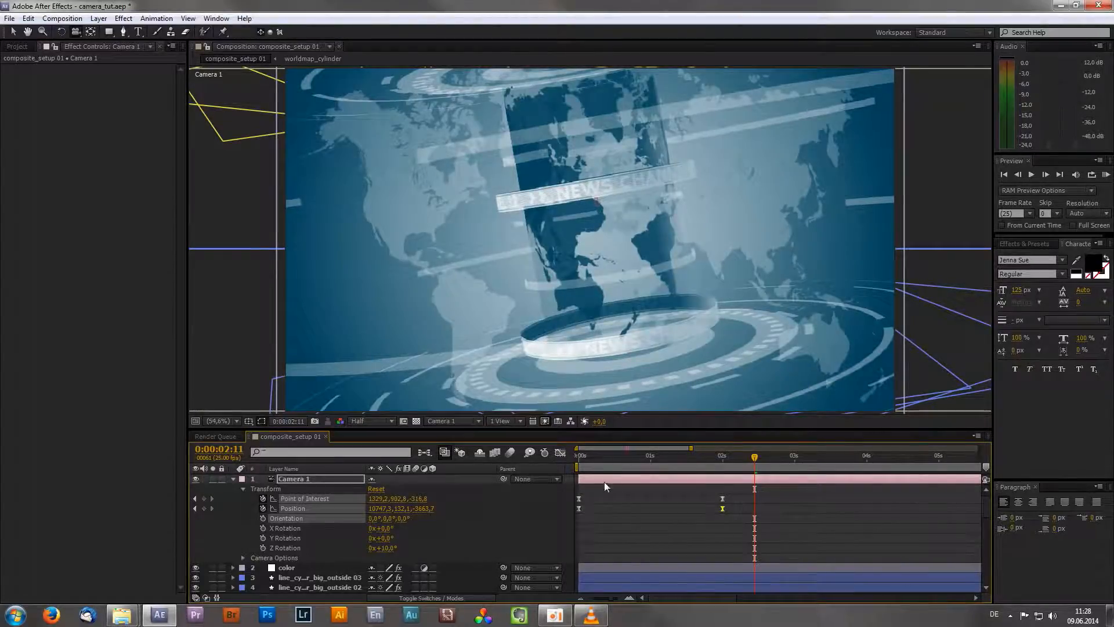
drag(621, 458, 654, 456)
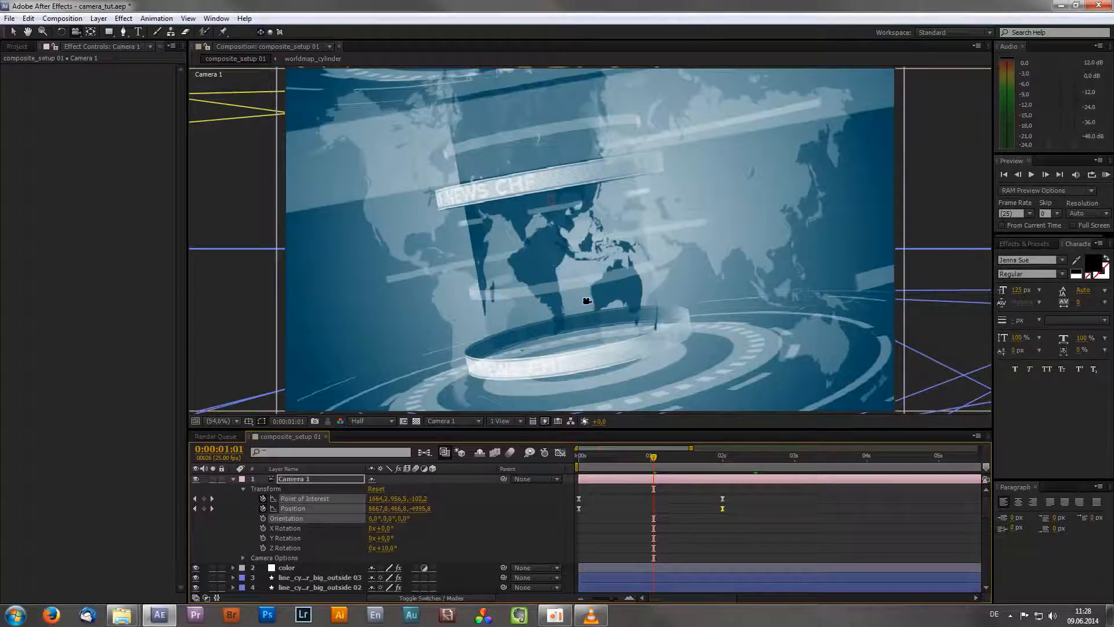
Open the recent project camera_tut_02.aep without saving the changes to the current project
click(9, 18)
mouse_move(40, 57)
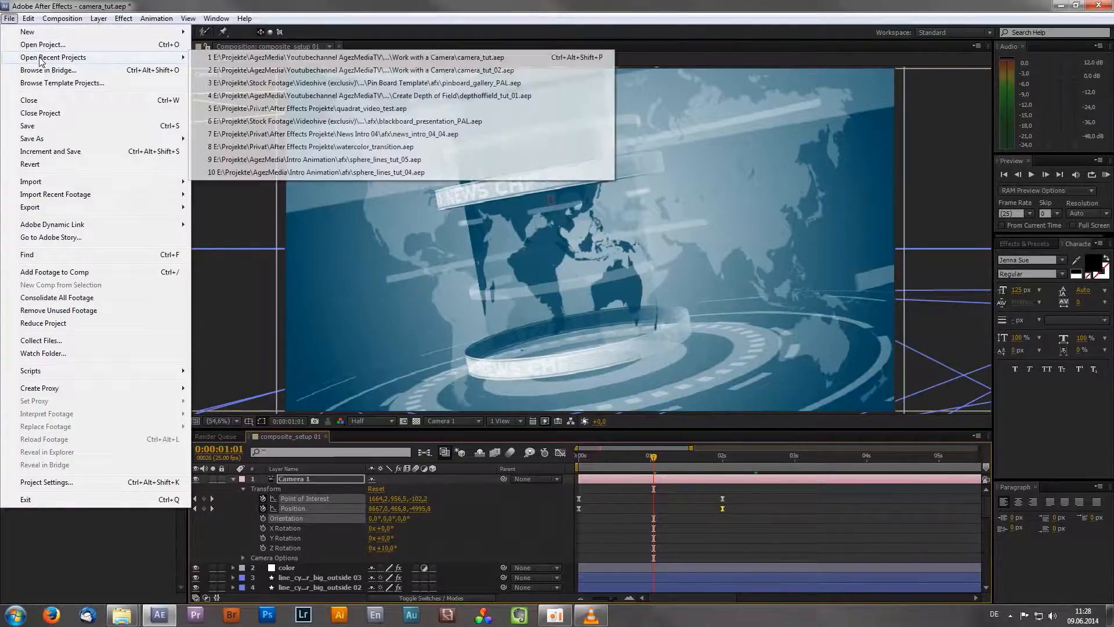
click(361, 70)
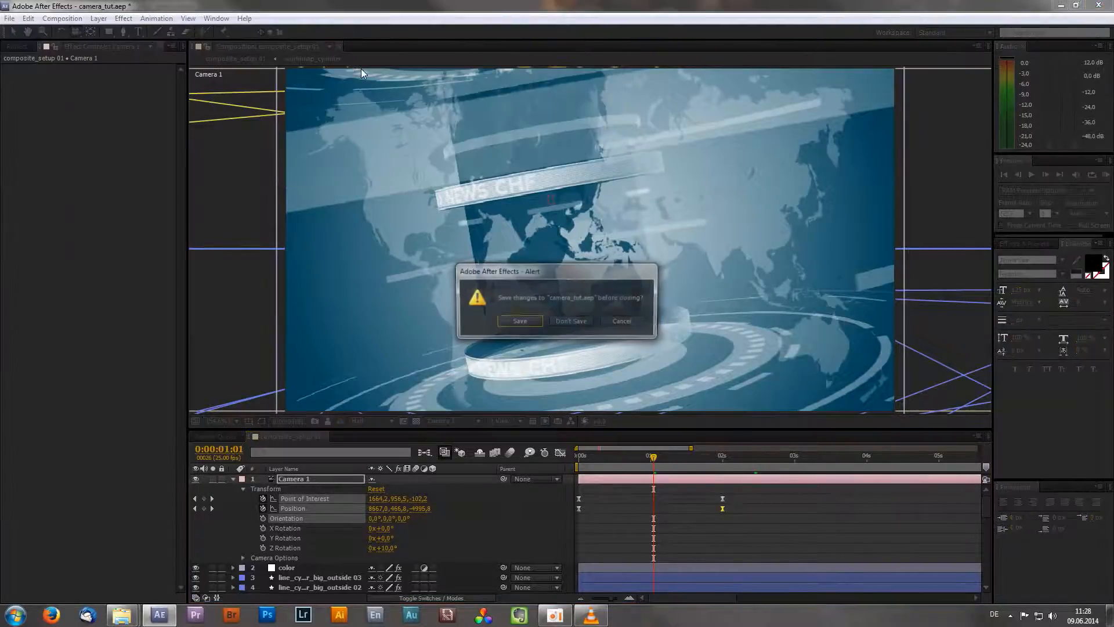
click(575, 324)
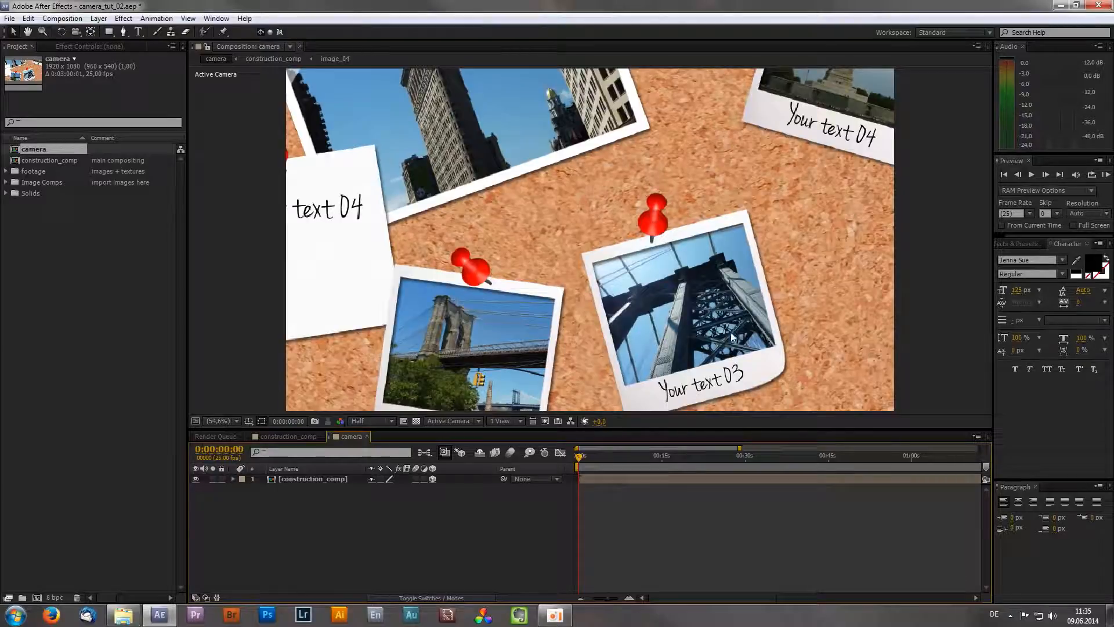
Examine the pinboard layers, composition settings and zoomed-in image layout of construction_comp
click(294, 436)
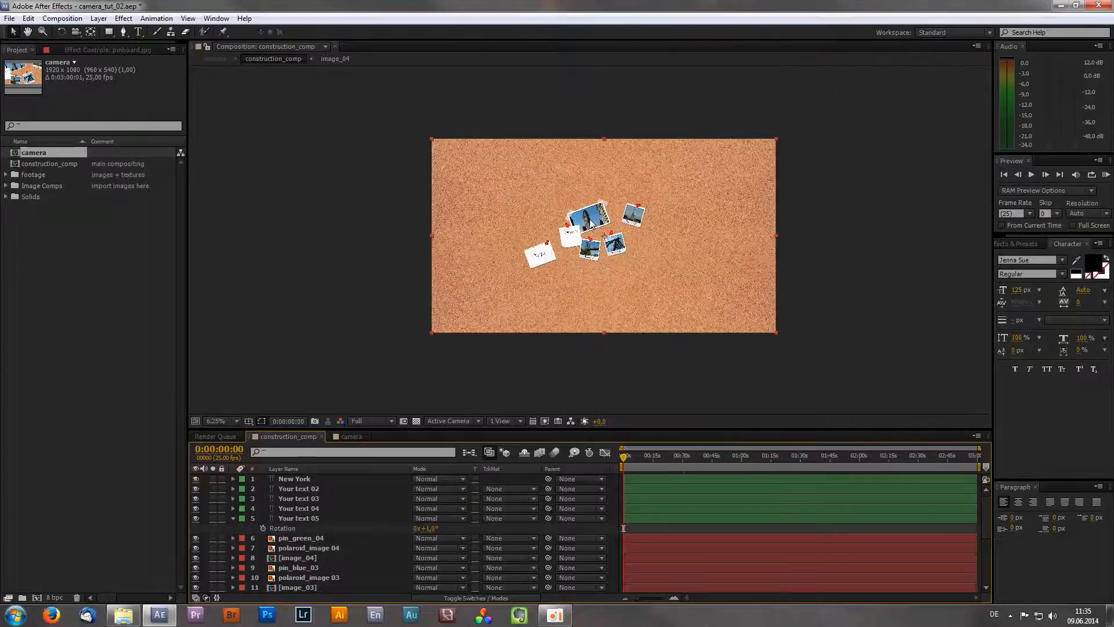
scroll(325, 563, down, 4)
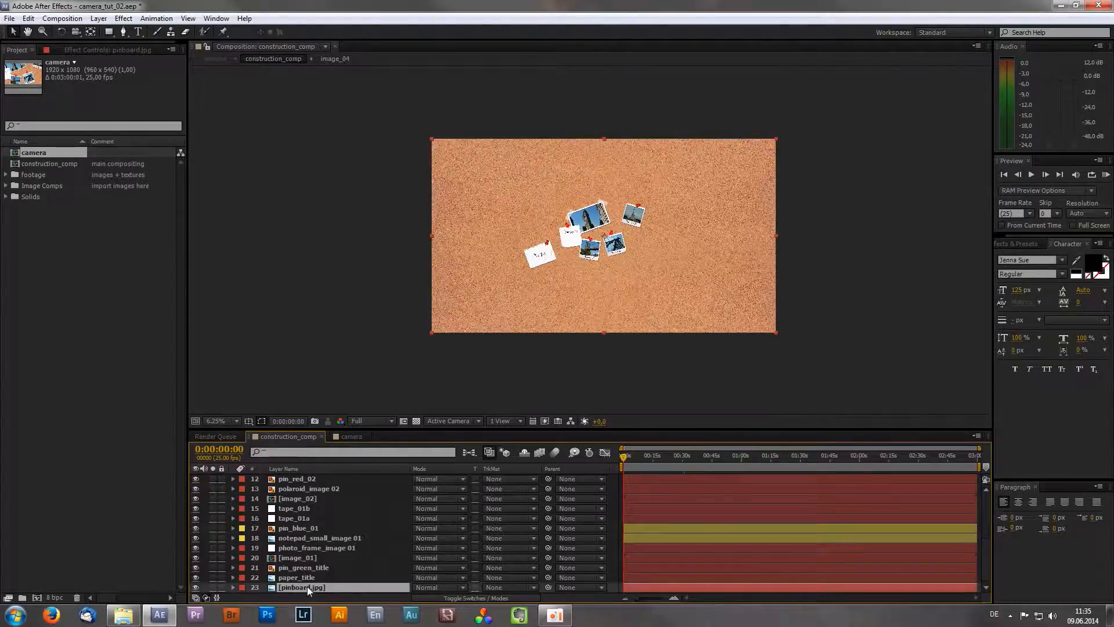
key(ctrl+k)
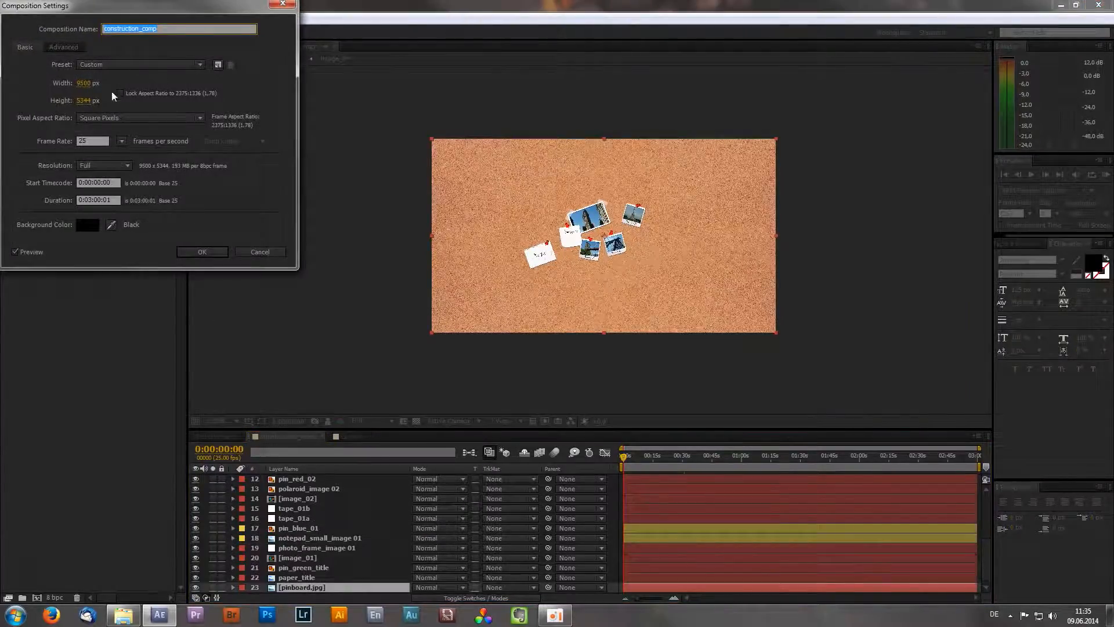
drag(207, 7, 290, 79)
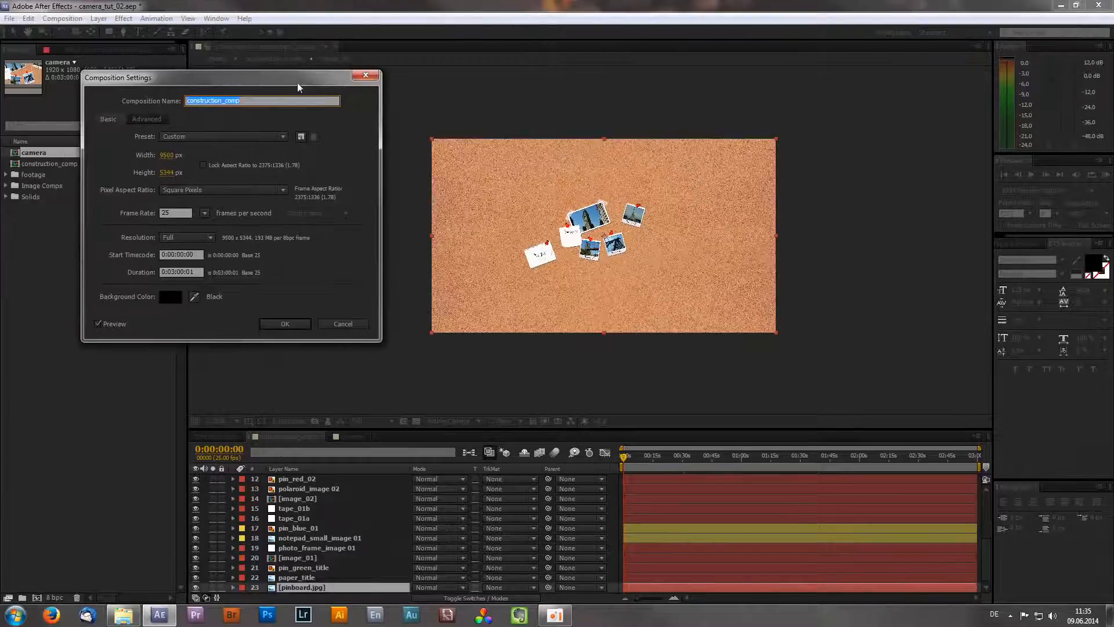
click(355, 328)
scroll(558, 297, up, 1)
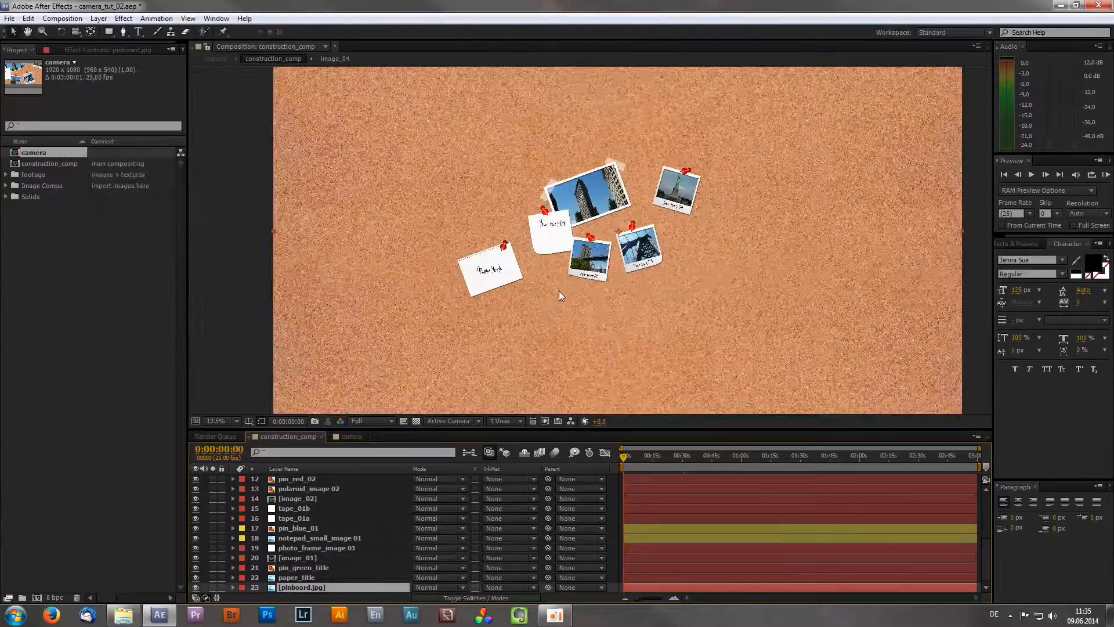
scroll(539, 260, up, 1)
Add a two-node camera named Camera 1 with the 50mm preset to the camera composition
click(351, 437)
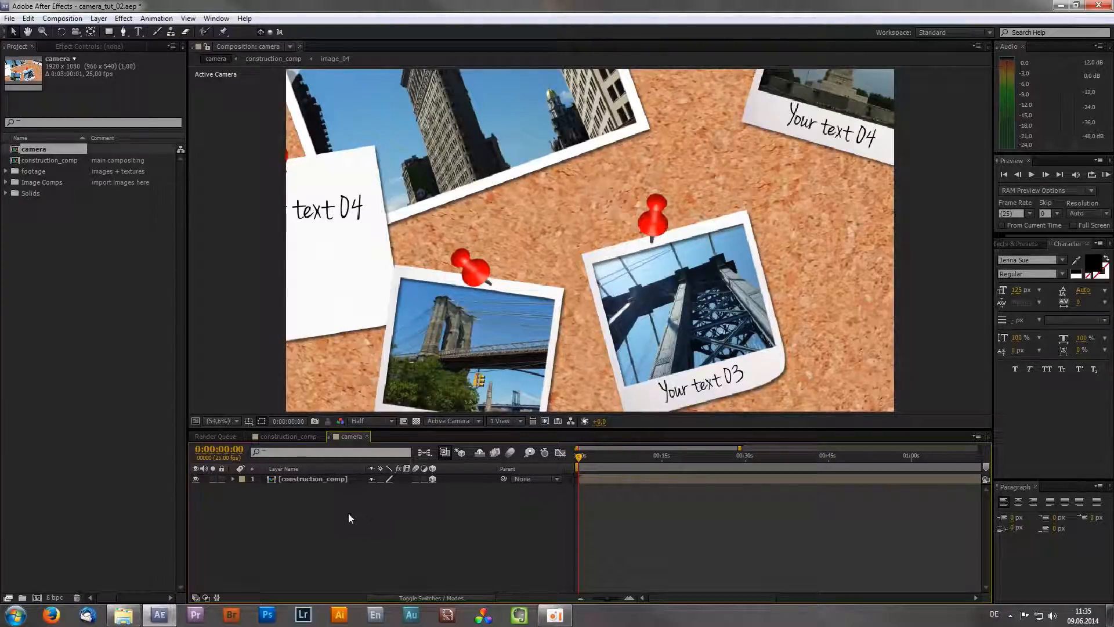
right_click(319, 513)
mouse_move(398, 402)
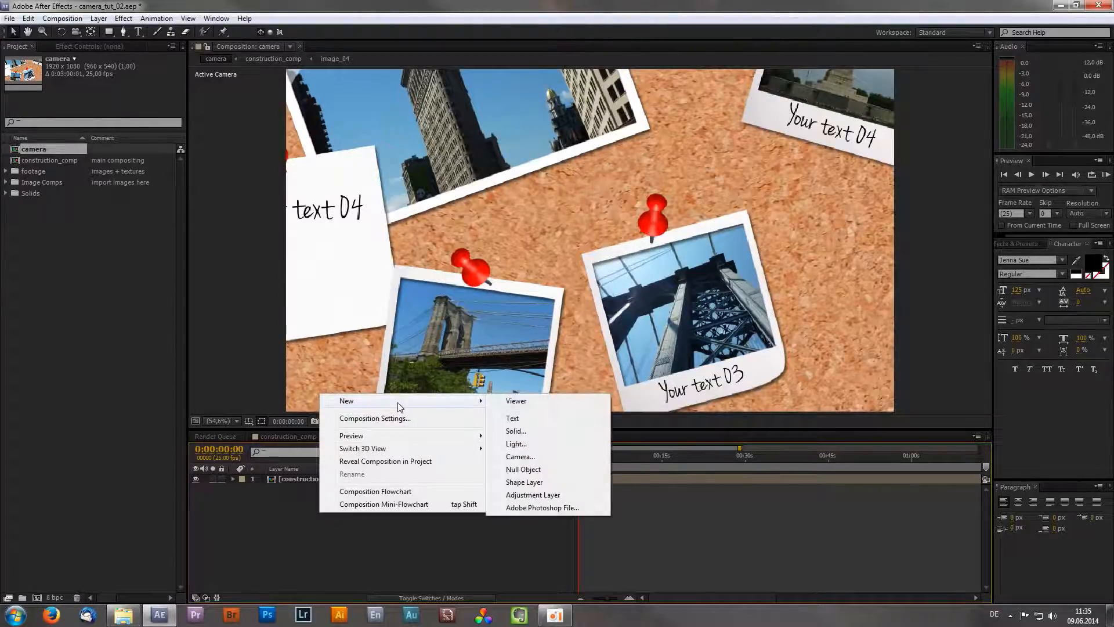
click(548, 457)
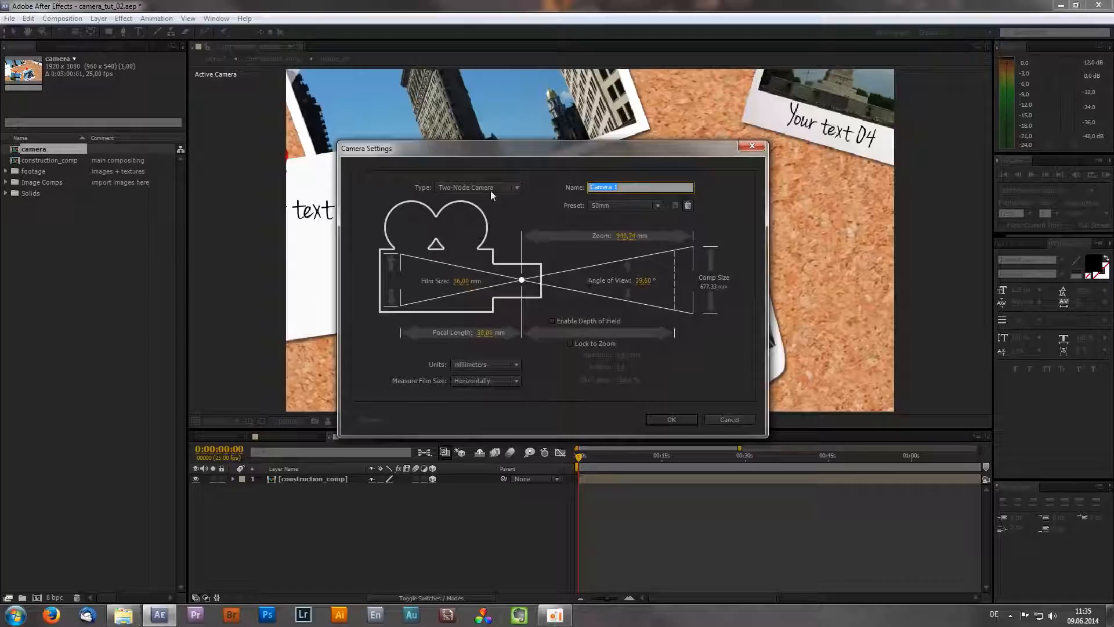
click(667, 420)
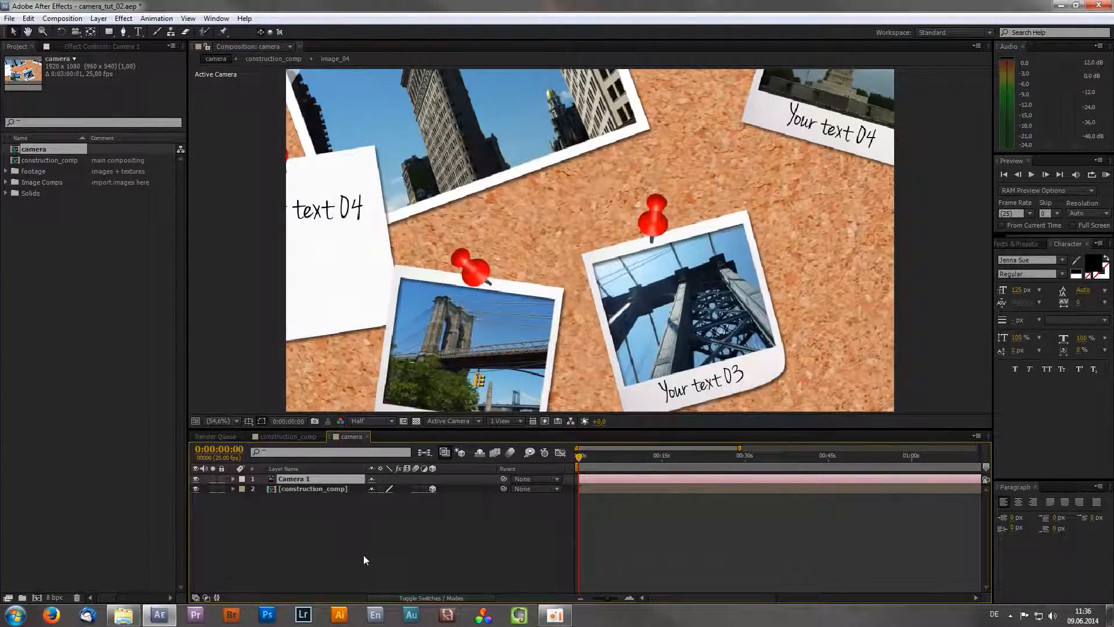
Add a null object to the camera composition and rename it "camera controller"
right_click(319, 524)
mouse_move(417, 413)
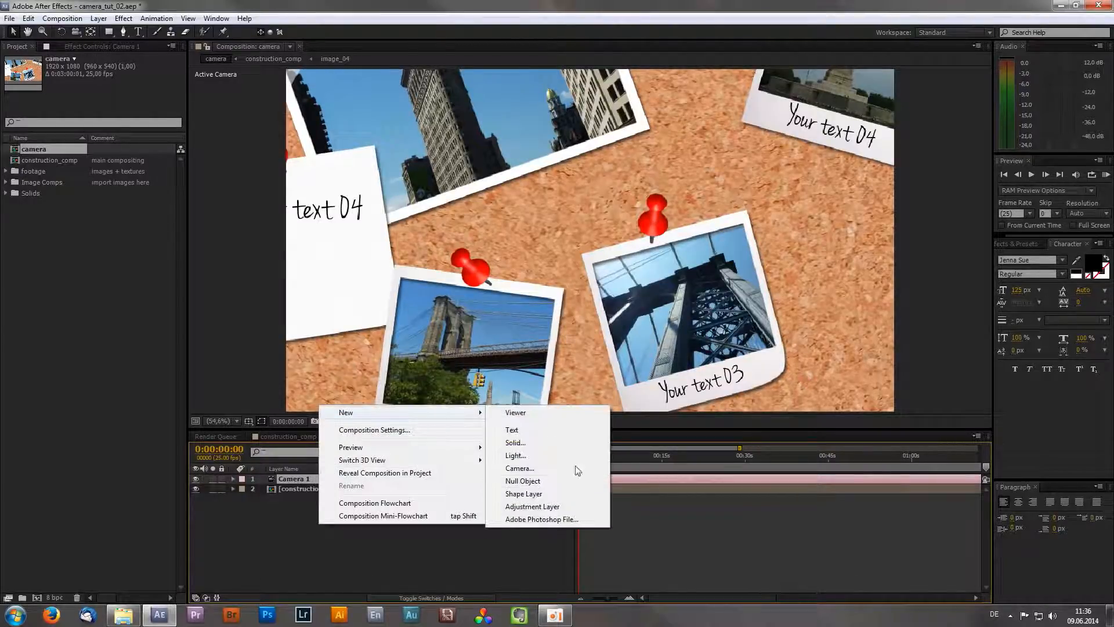
click(540, 482)
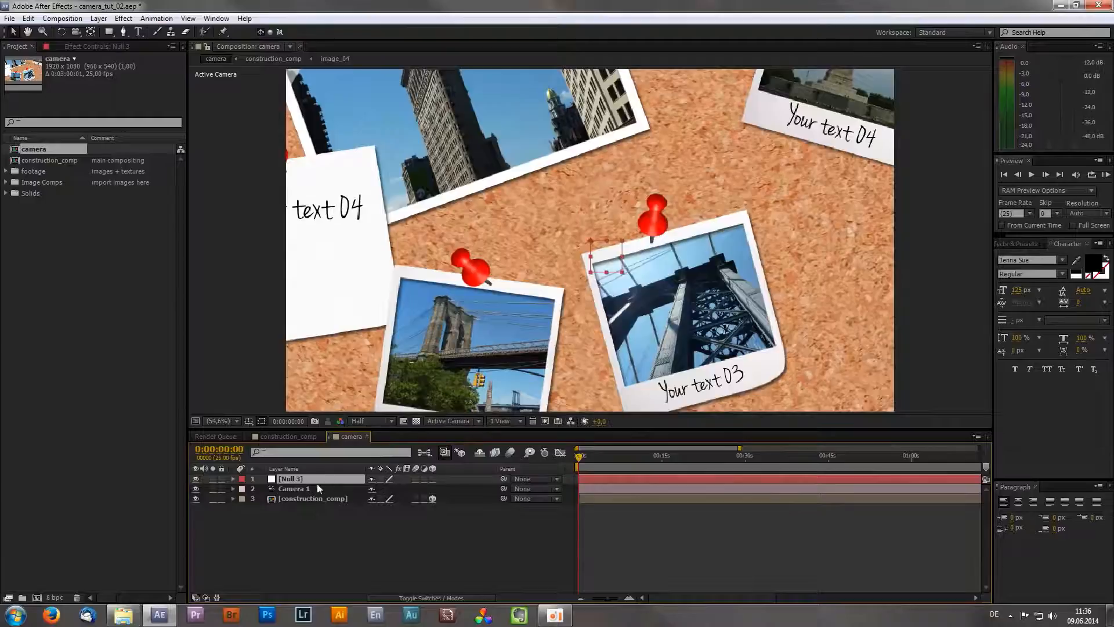
key(Return)
text(camera)
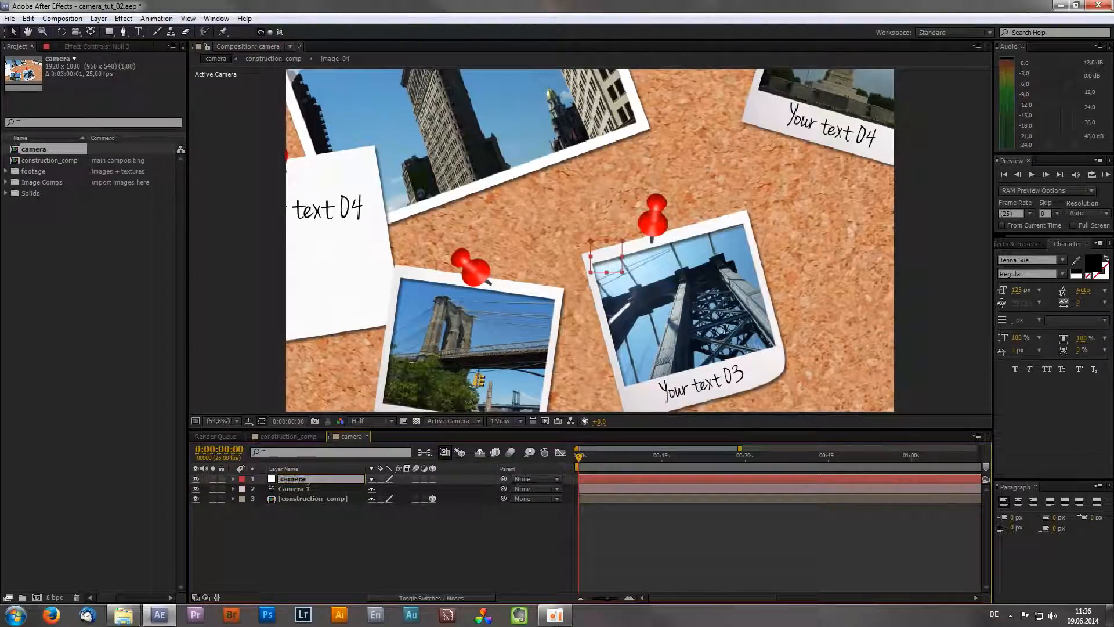
text( controller)
key(Return)
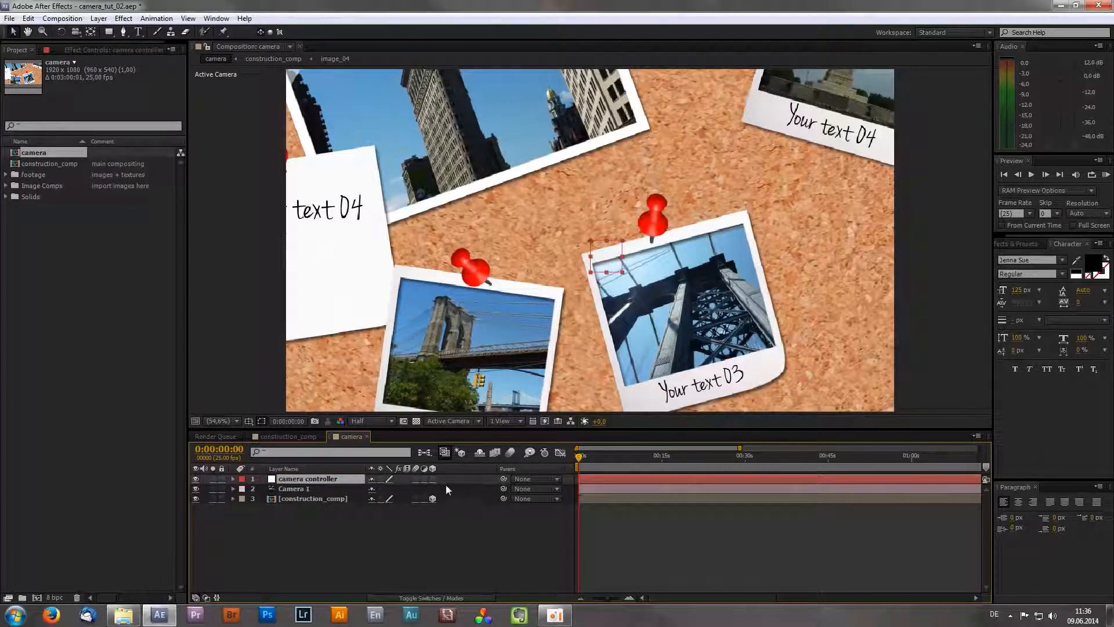
Parent Camera 1 to the camera controller as a 3D null, and shift the null along X to about 812
click(432, 479)
click(301, 487)
drag(505, 491, 325, 482)
mouse_move(623, 241)
mouse_down()
mouse_move(746, 252)
mouse_move(581, 258)
mouse_move(765, 213)
mouse_move(633, 249)
mouse_up()
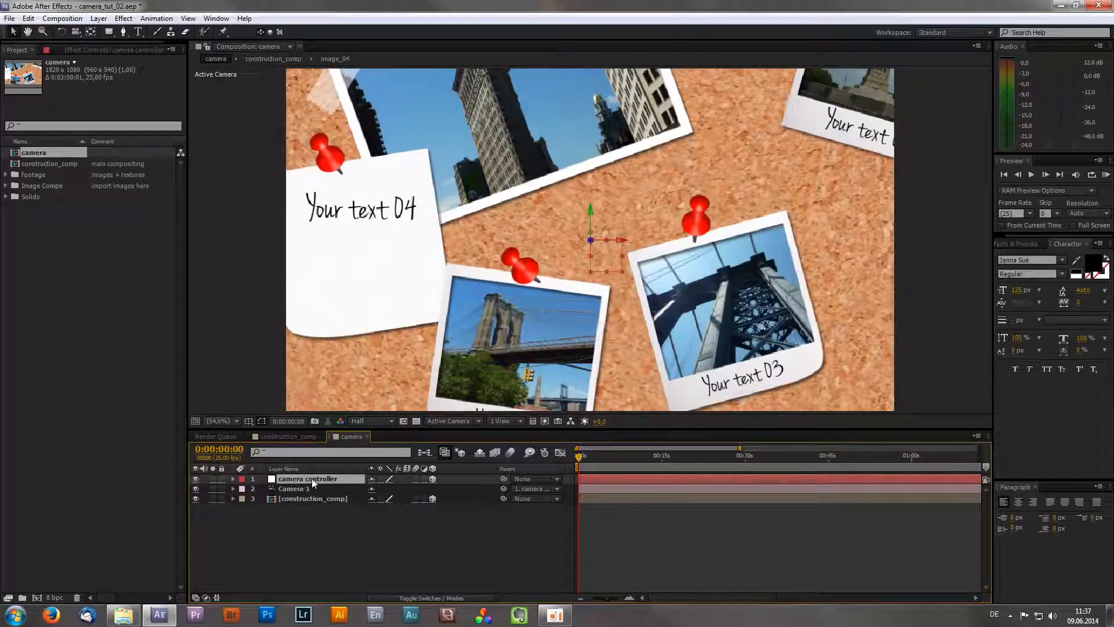
Start keyframing Position and Z Rotation on the camera controller at 0:00, with Z Rotation at 2°
key(p)
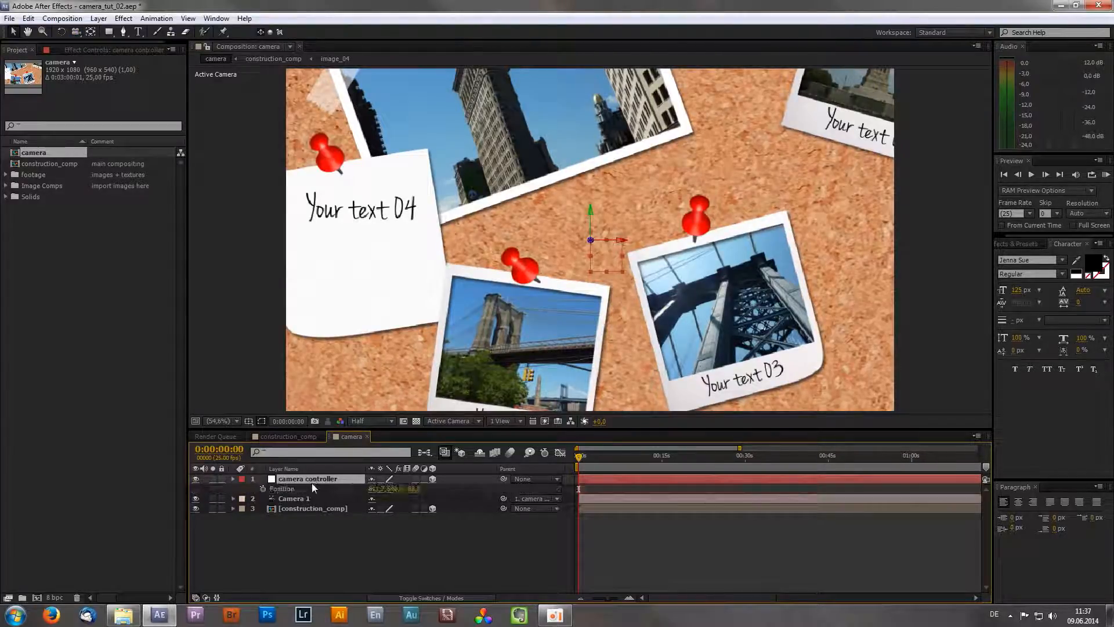
click(263, 490)
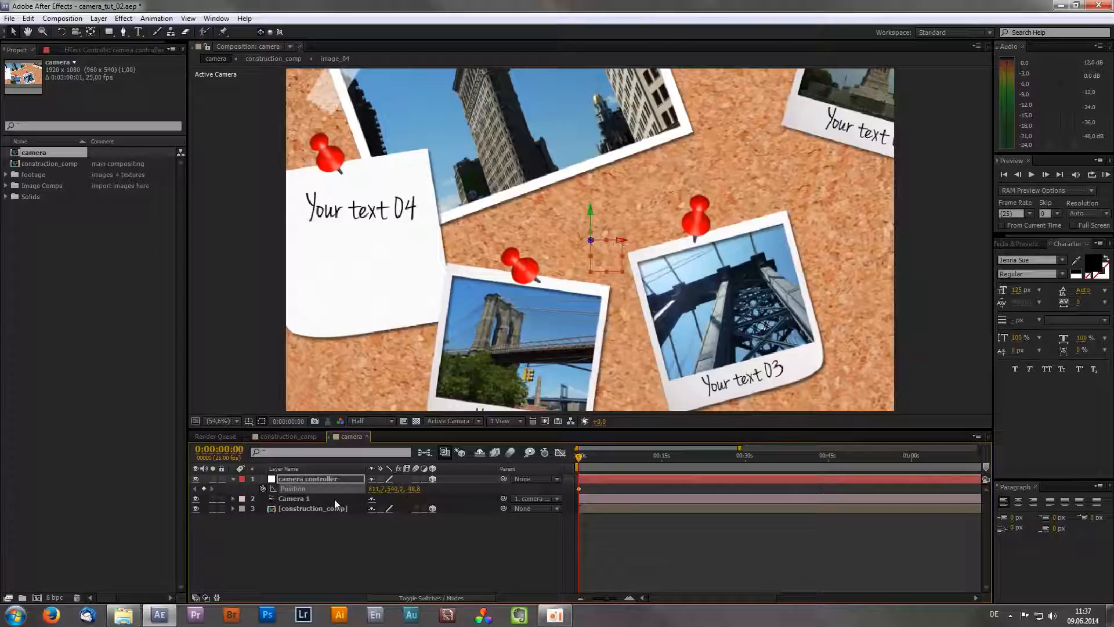
key(r)
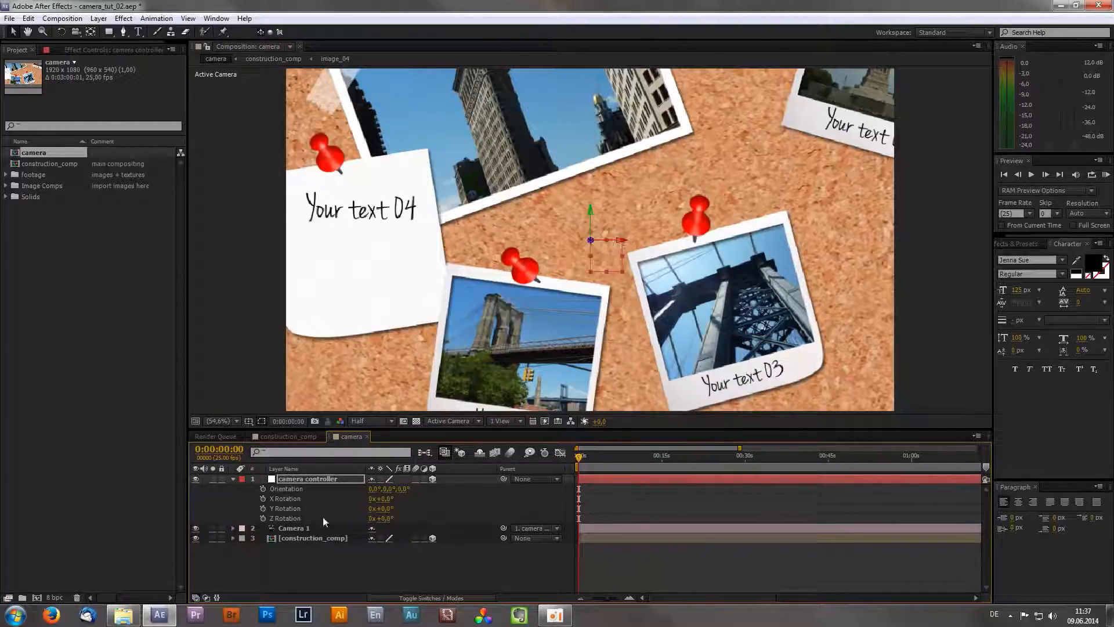
mouse_move(381, 518)
mouse_down()
mouse_move(418, 518)
mouse_move(385, 521)
mouse_up()
click(263, 518)
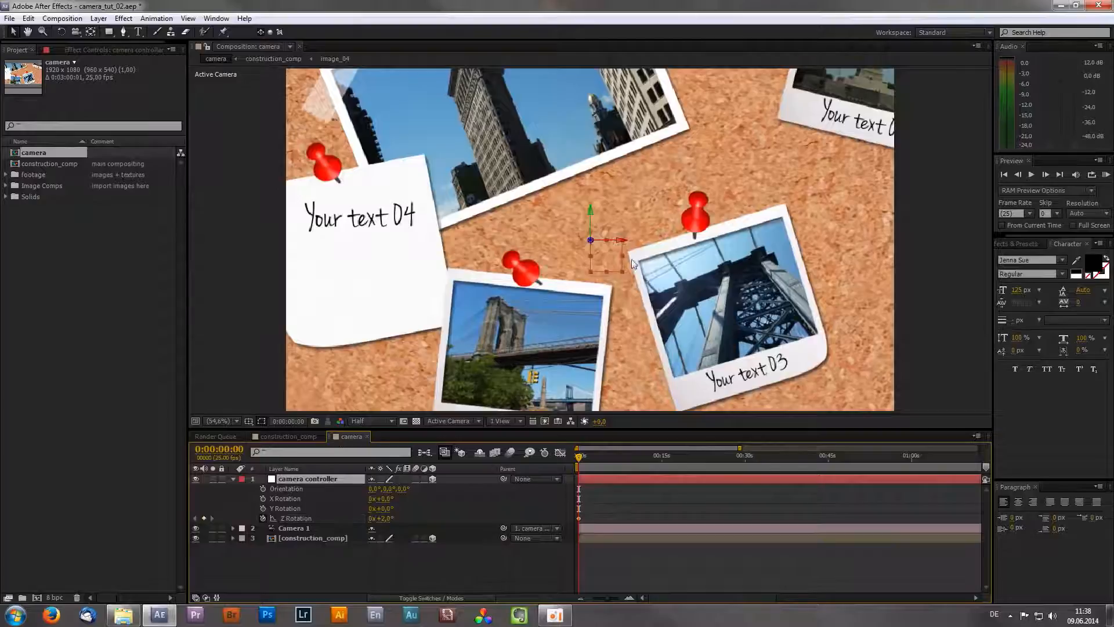
At 0:00, move the camera controller to frame the "New York" note and set its Z Rotation to -8°
drag(619, 241, 249, 288)
drag(590, 214, 297, 292)
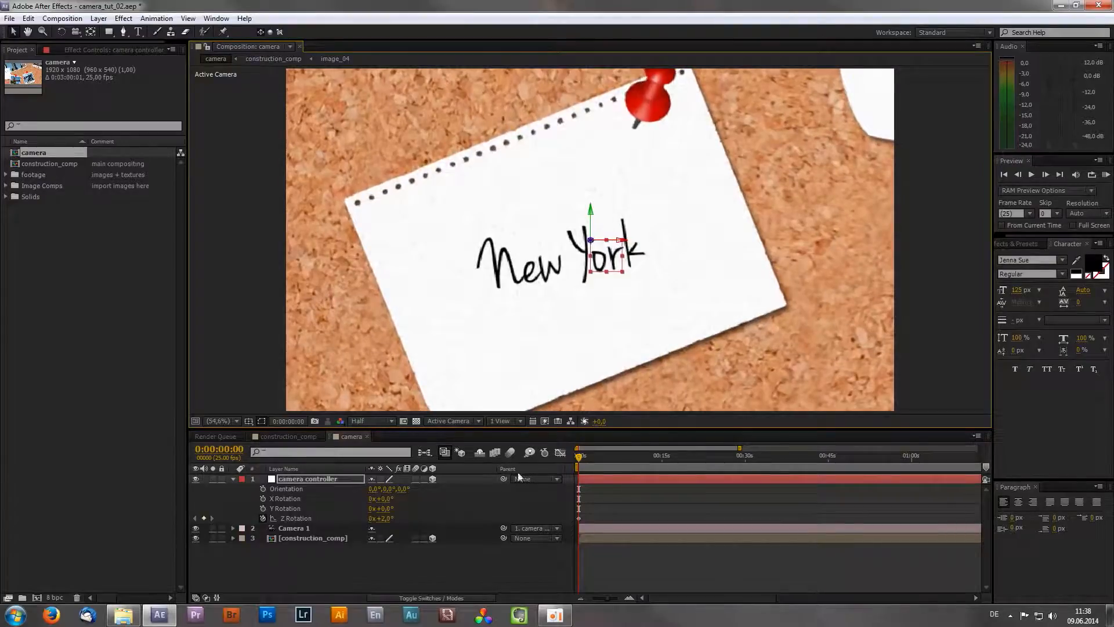
drag(380, 519, 545, 524)
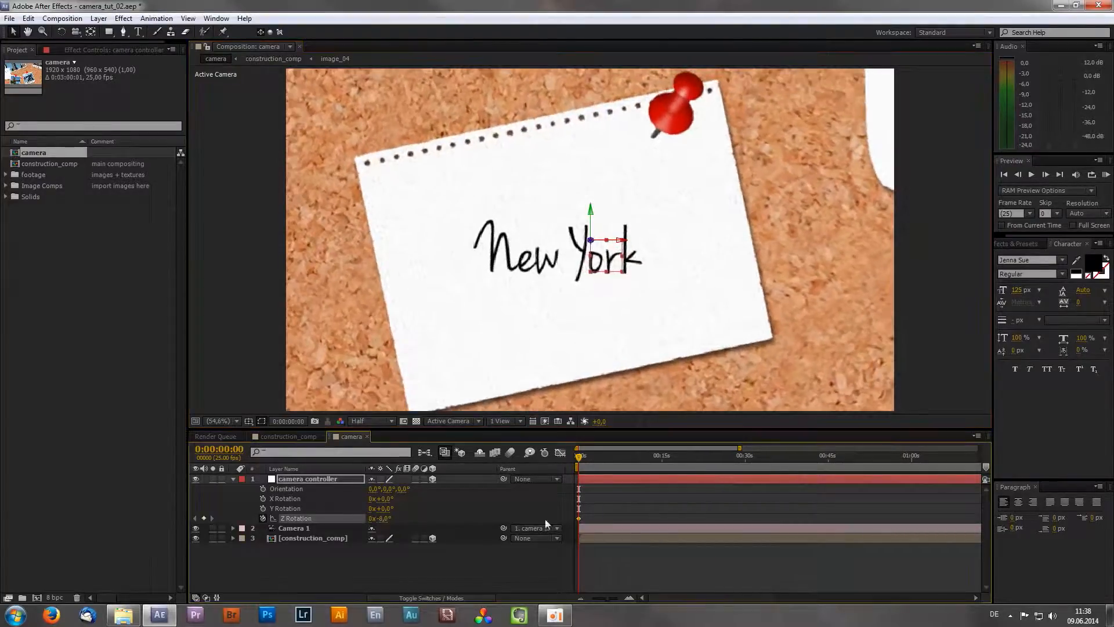
key(u)
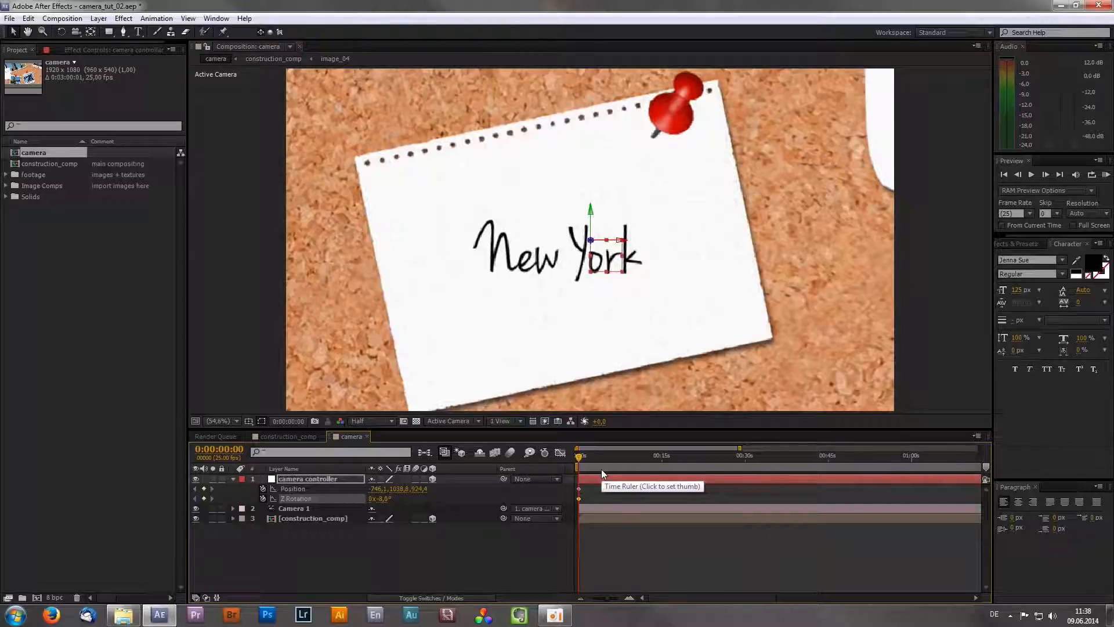
Add Position and Z Rotation keyframes to the camera controller at 0:00:02:00 to hold the "New York" framing
key(shift+Page_Down)
key(shift+Page_Down)
key(shift+Page_Down)
key(shift+Page_Down)
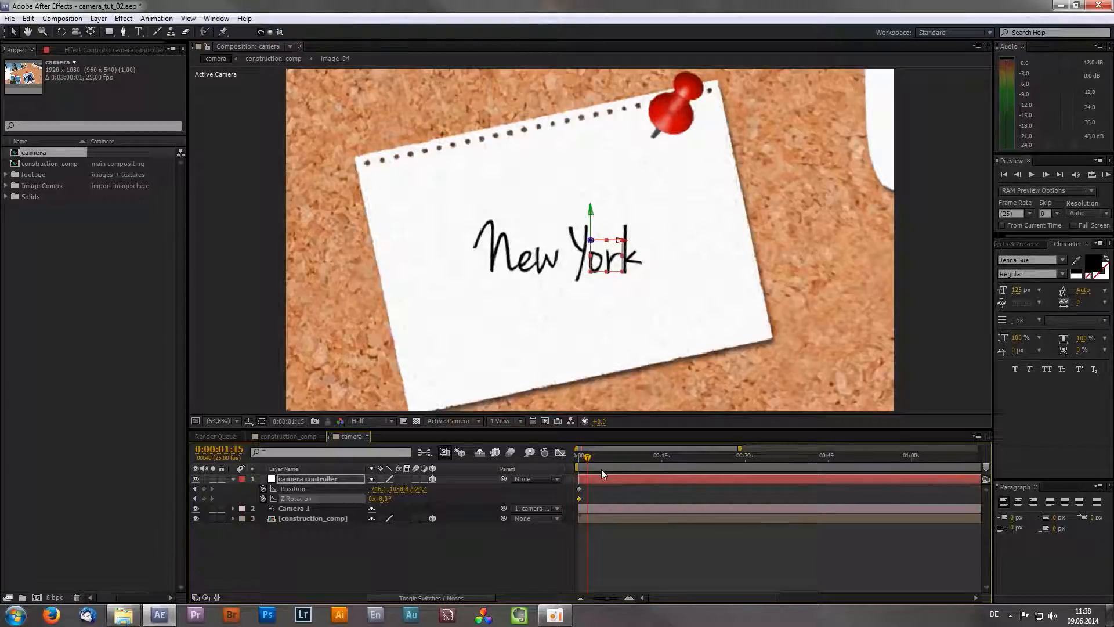
key(shift+Page_Down)
click(204, 489)
click(204, 498)
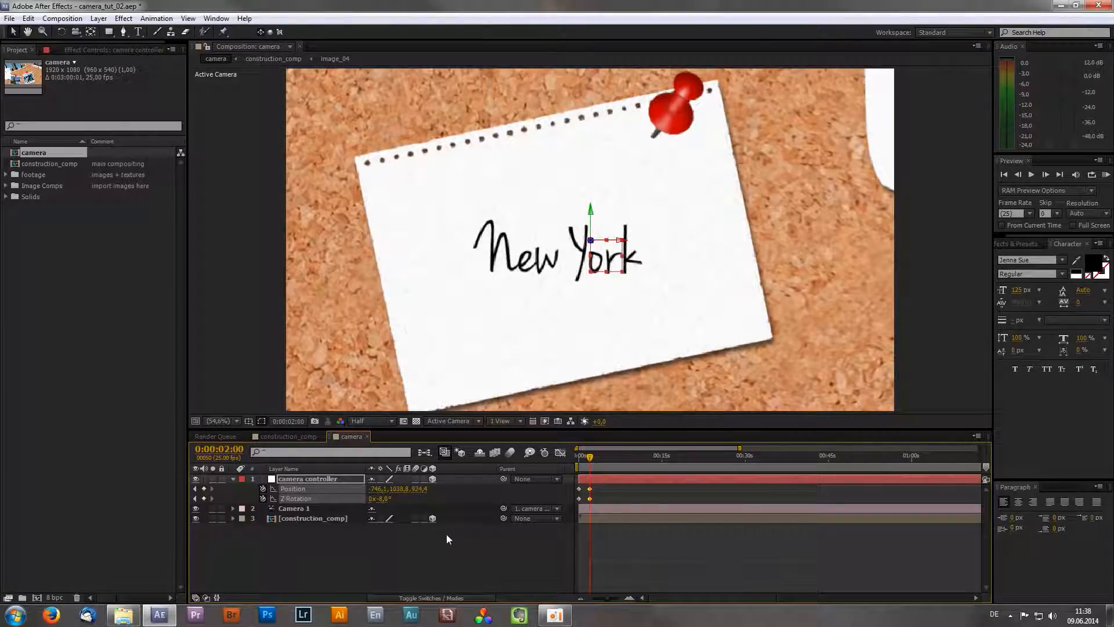
At 0:00:03:00, move the camera controller to about 354, 121, 463 to frame the tall building photo, and add a Z Rotation keyframe
key(shift+Page_Down)
key(shift+Page_Down)
key(Page_Down)
key(Page_Down)
key(Page_Down)
key(Page_Down)
key(Page_Down)
drag(621, 241, 934, 250)
drag(589, 212, 670, 3)
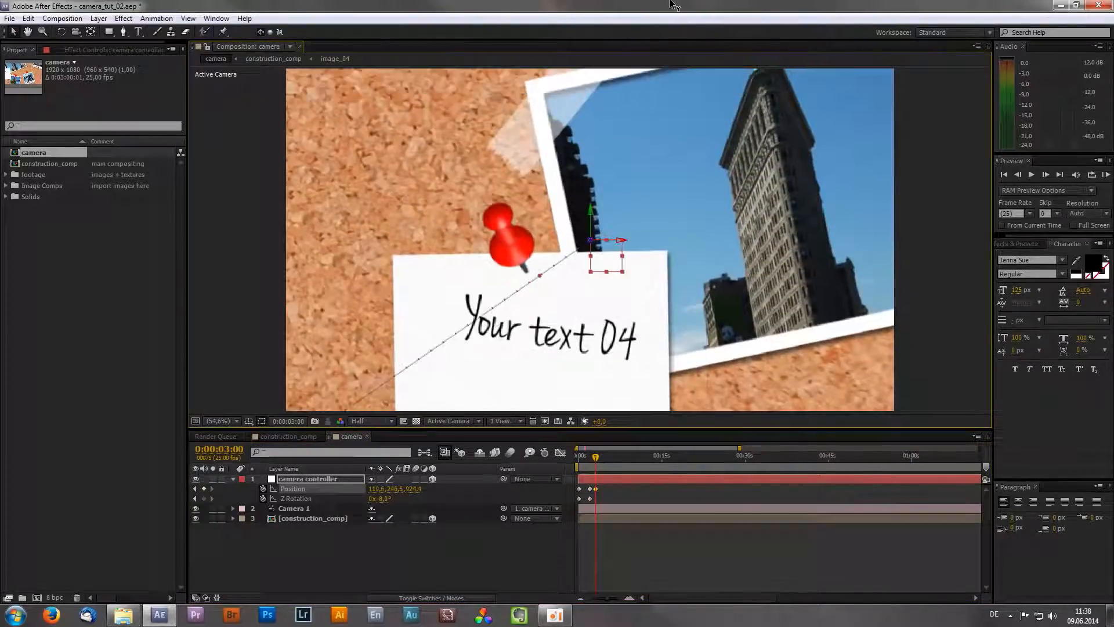
drag(622, 239, 762, 244)
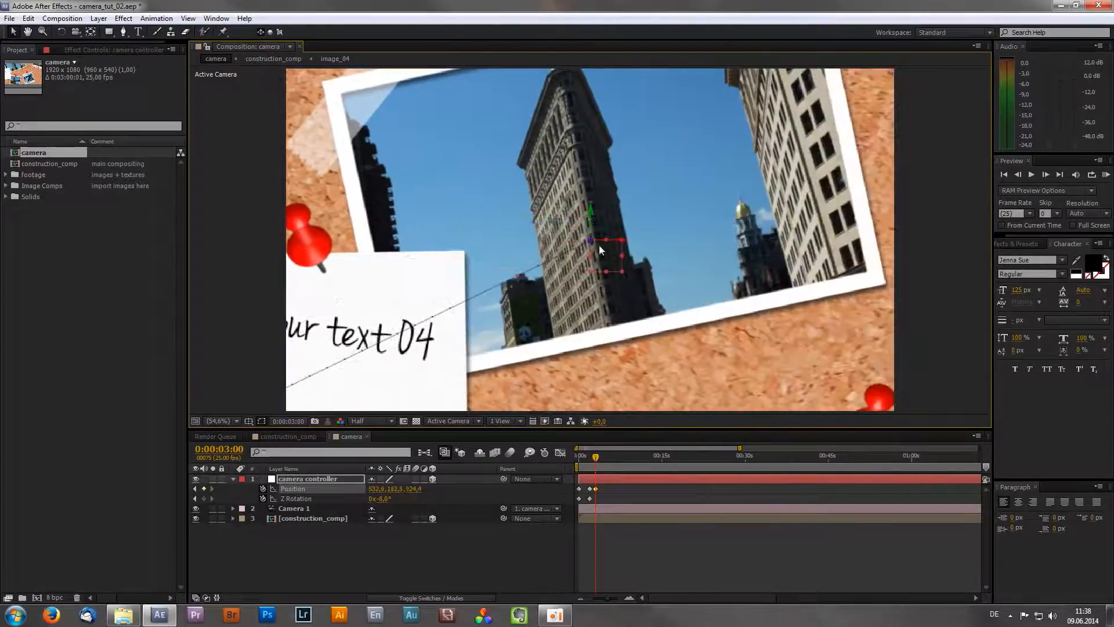
drag(591, 213, 585, 237)
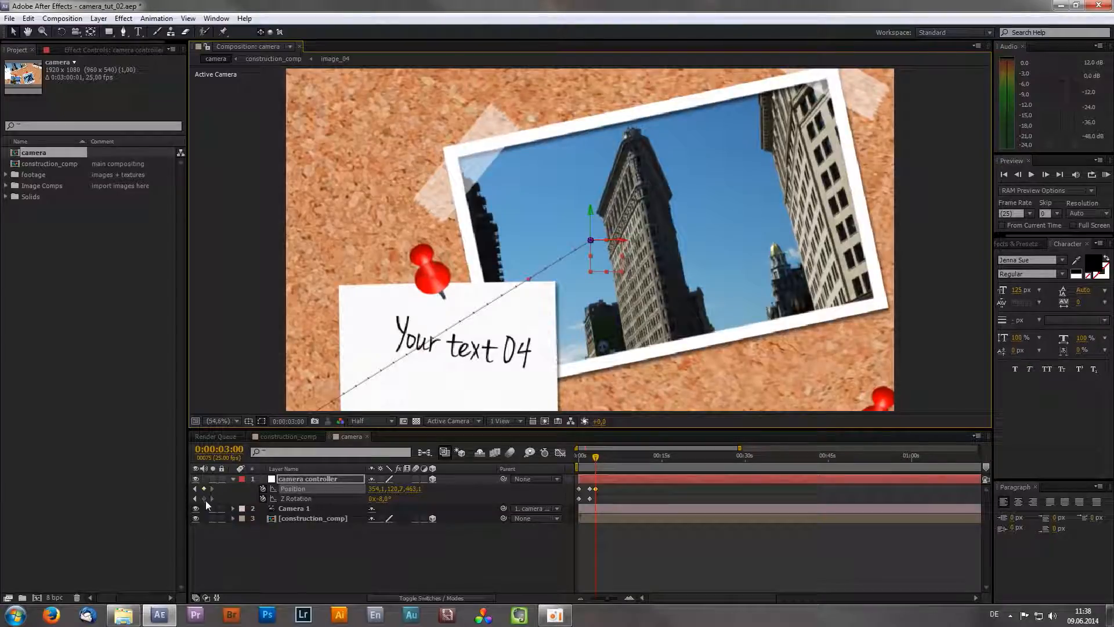
click(203, 498)
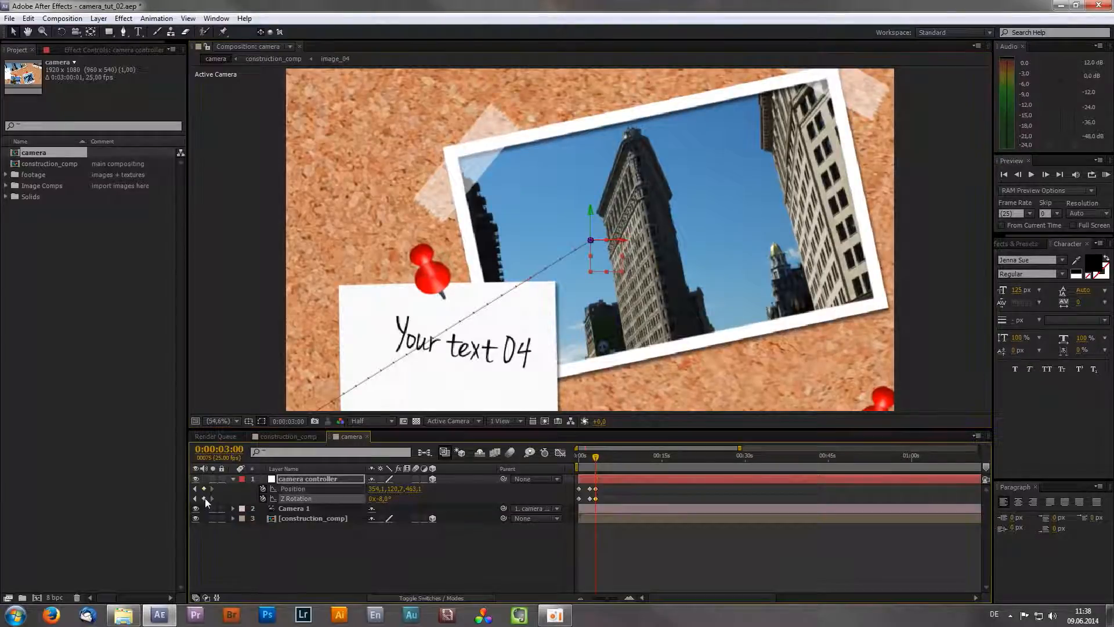
Hold the building photo framing with Position and Z Rotation keyframes on the camera controller at 0:00:05:00
click(307, 480)
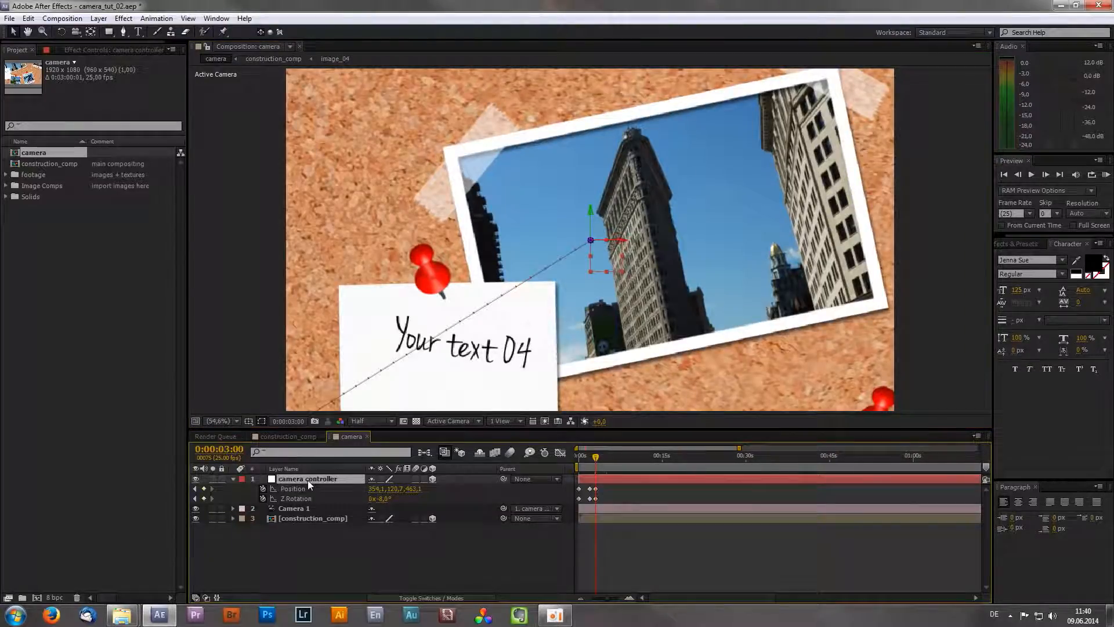
key(shift+Page_Down)
key(shift+Page_Down)
key(shift+Page_Down)
key(shift+Page_Down)
key(shift+Page_Down)
click(203, 488)
click(203, 498)
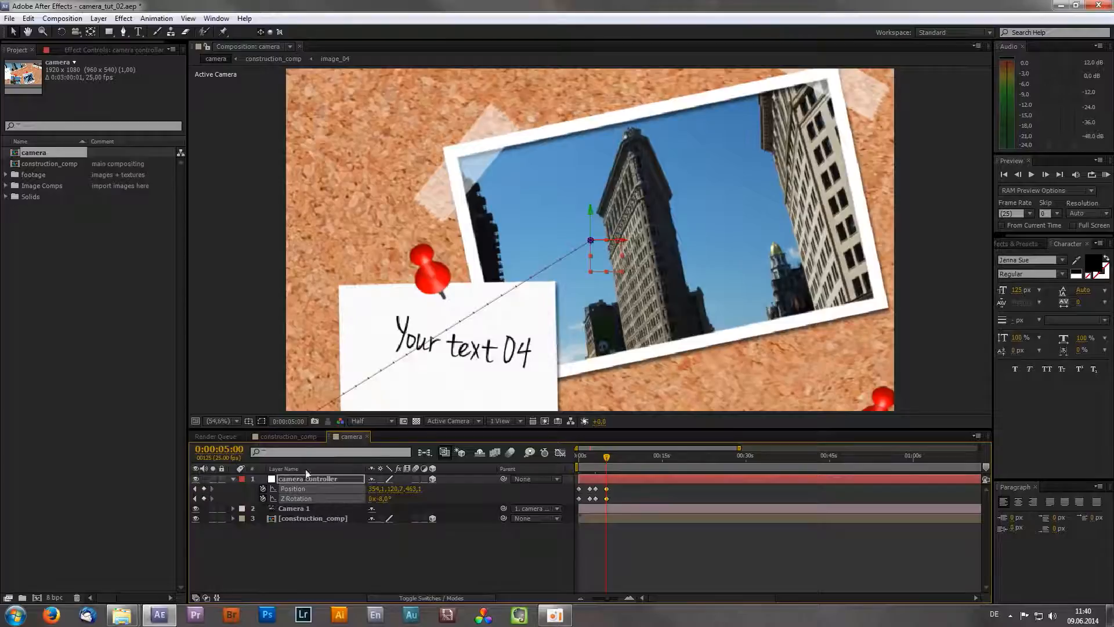
At 0:00:06:00, move the camera controller in close on the "Your text 02" photo and set its Z Rotation to 20°
drag(606, 452, 612, 453)
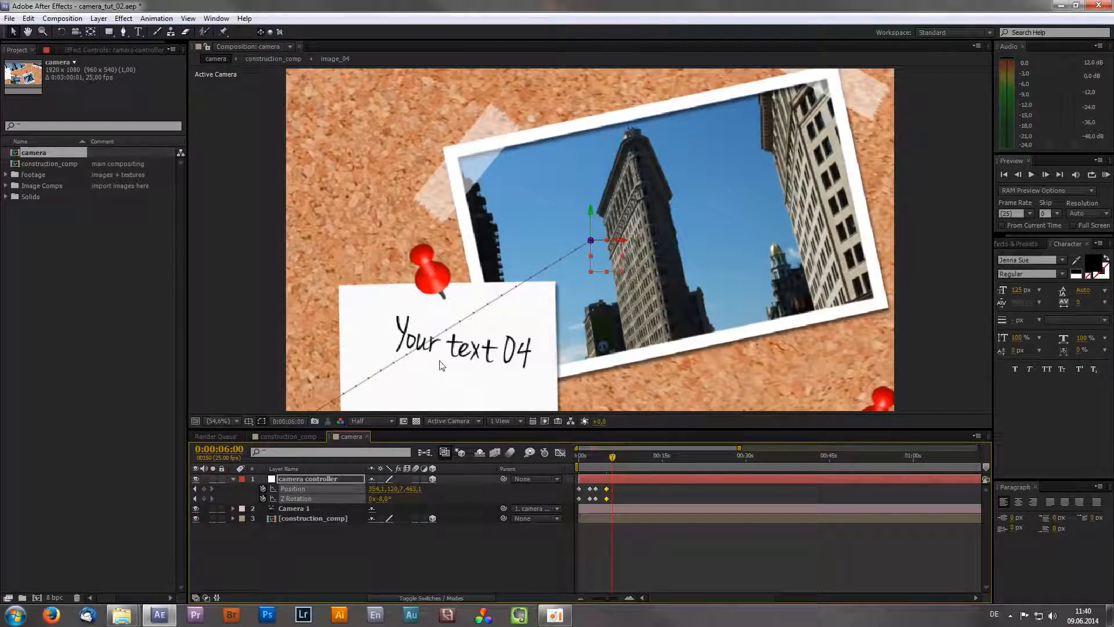
drag(592, 212, 648, 466)
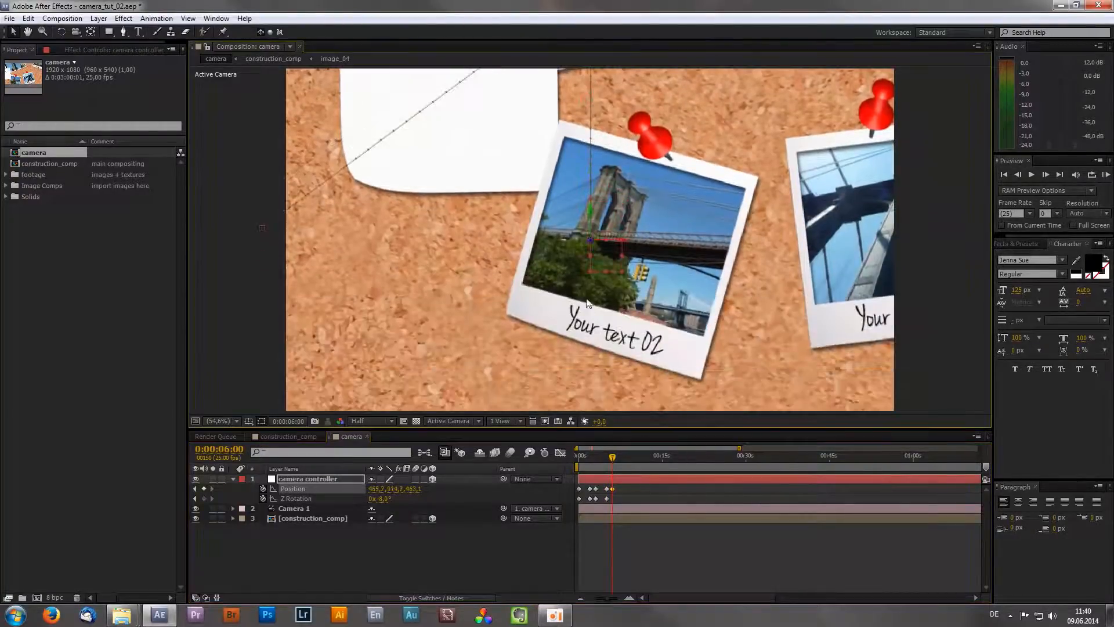
drag(625, 240, 535, 392)
drag(382, 499, 400, 498)
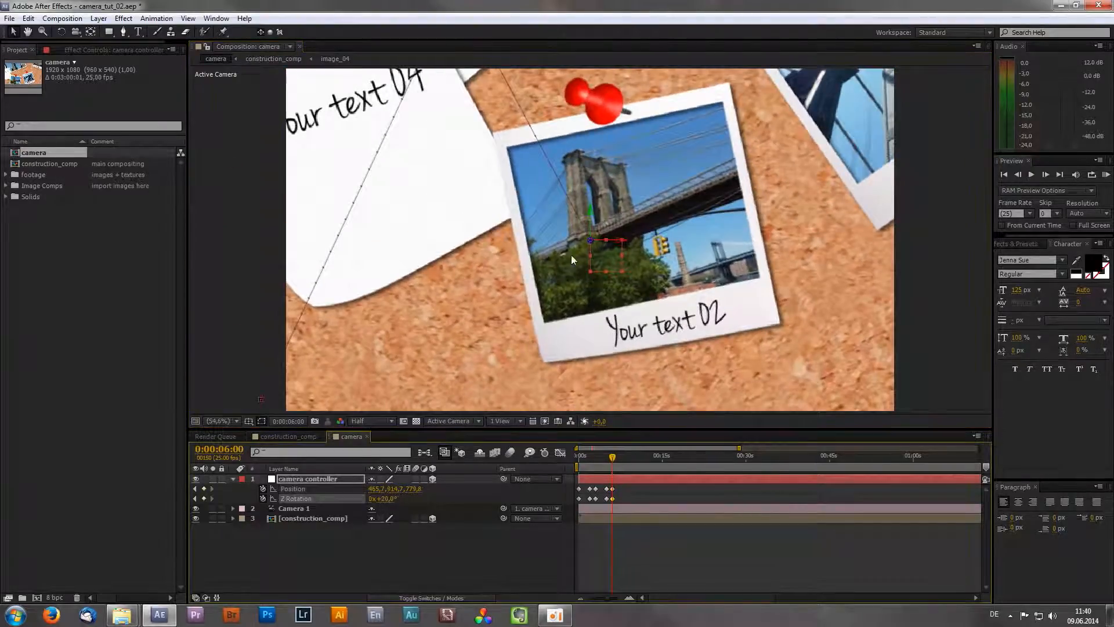
drag(590, 240, 524, 256)
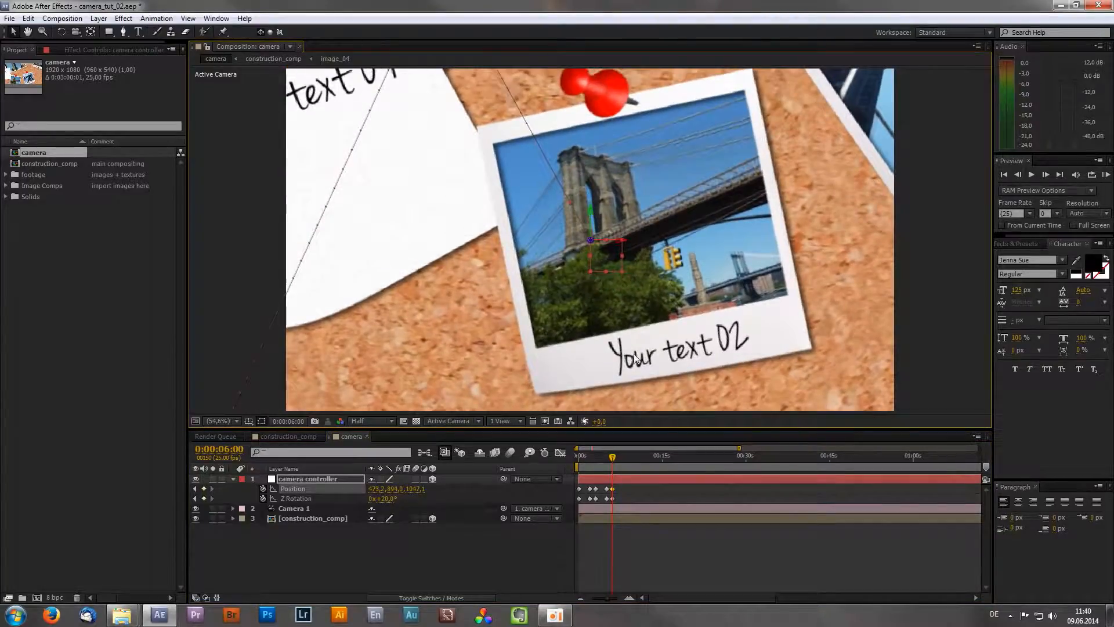
At 0:00:08:08, move the camera controller to about 1301, 818 on the "Your text 03" photo and set its Z Rotation to -2°
mouse_move(605, 457)
mouse_down()
mouse_move(564, 462)
mouse_move(621, 462)
mouse_up()
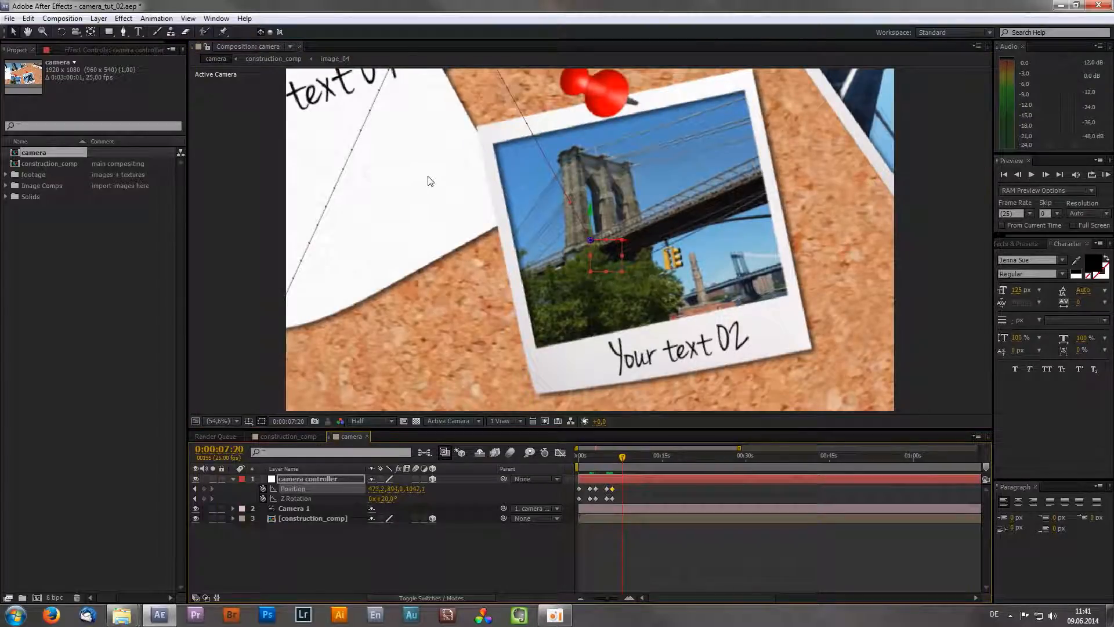
click(328, 479)
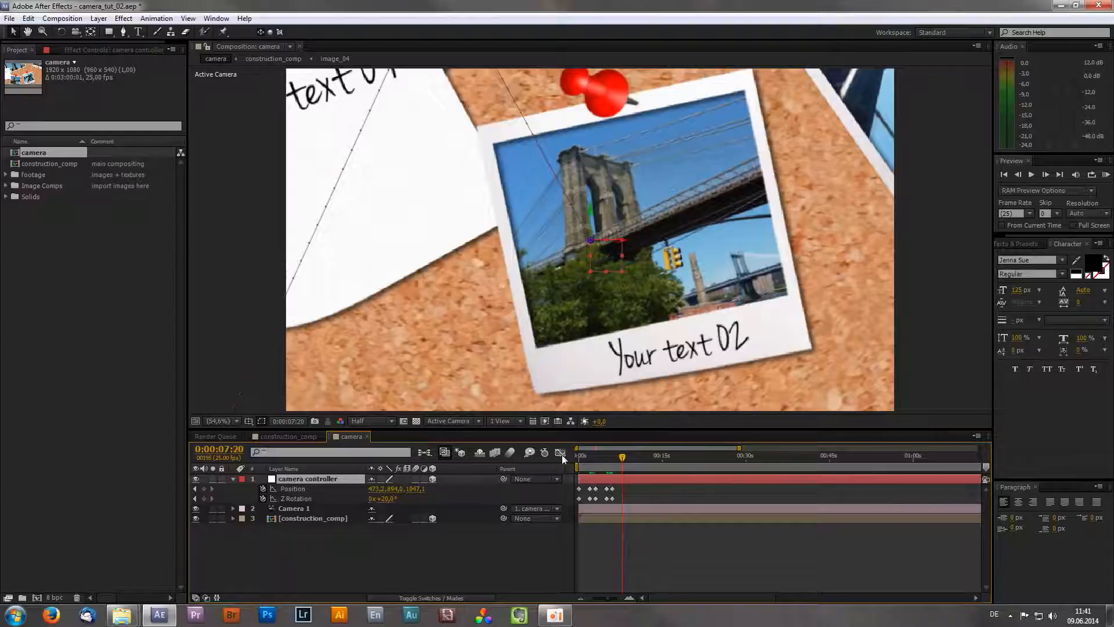
click(613, 456)
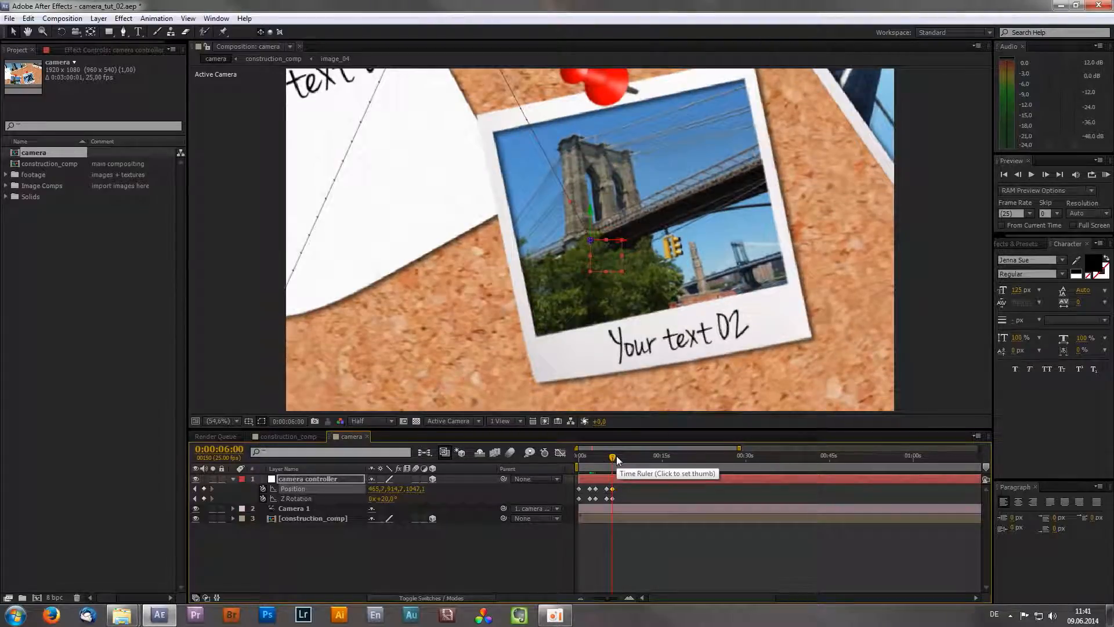
click(625, 457)
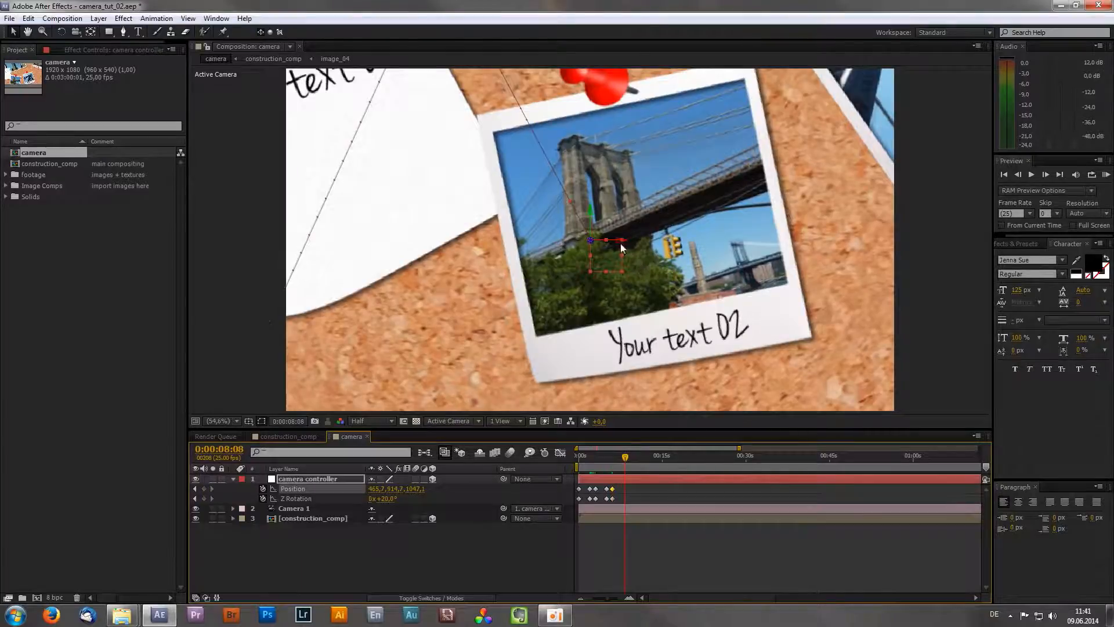
drag(619, 239, 888, 244)
drag(592, 210, 627, 90)
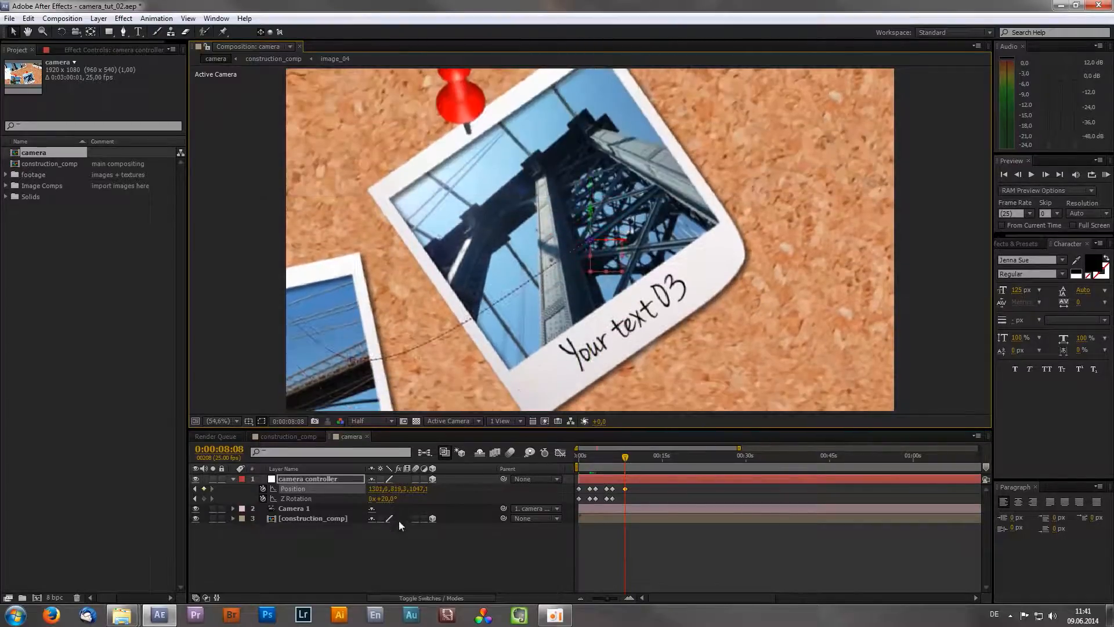
drag(382, 498, 360, 499)
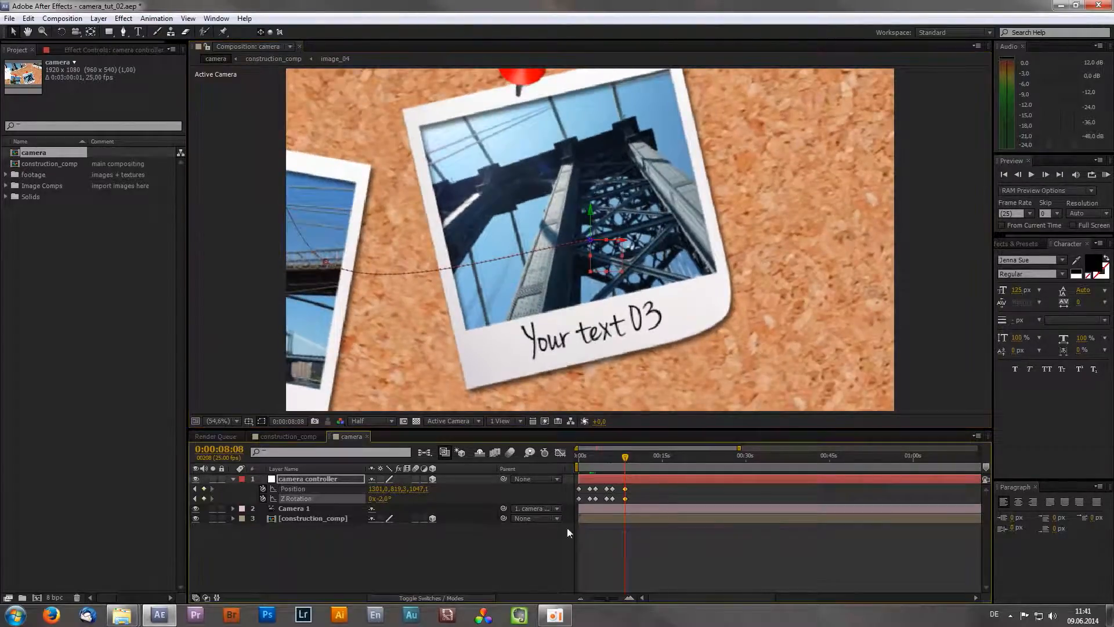
Straighten the curved motion path at the camera controller's 6-second Position keyframe with the Convert Vertex tool, and preview the move to "Your text 03"
drag(625, 456, 619, 456)
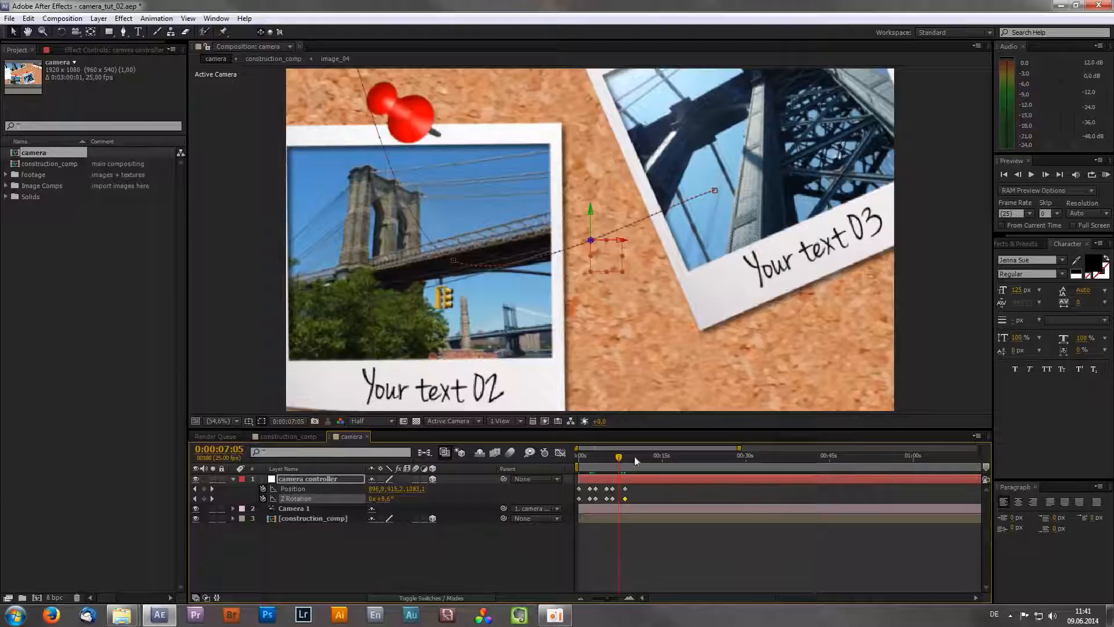
drag(618, 460, 611, 458)
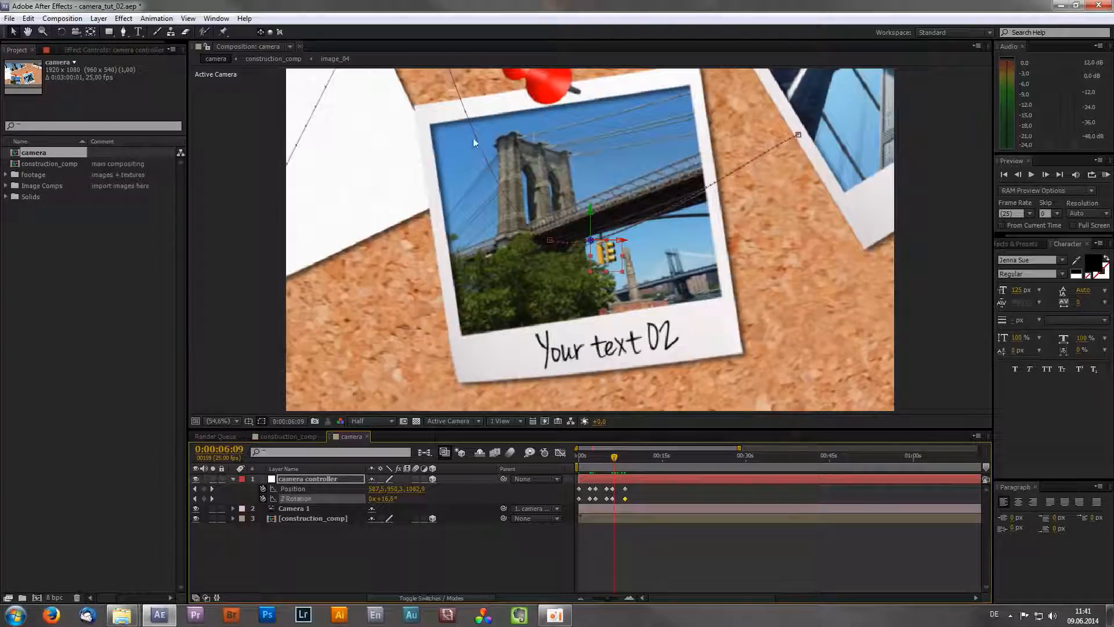
drag(611, 461, 609, 461)
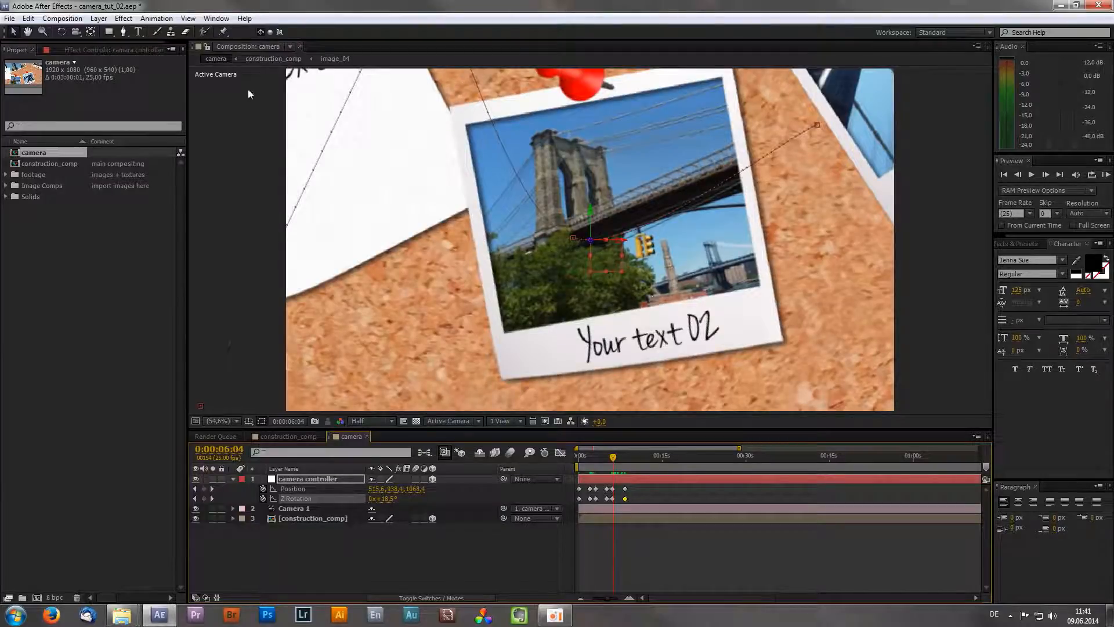
drag(123, 34, 193, 75)
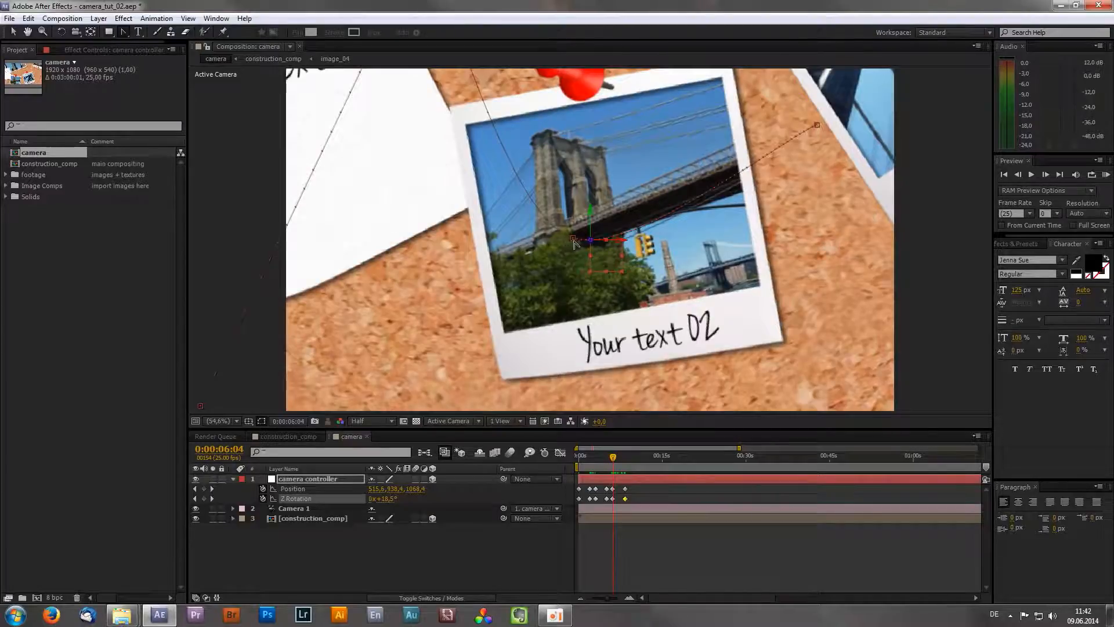
drag(574, 242, 577, 272)
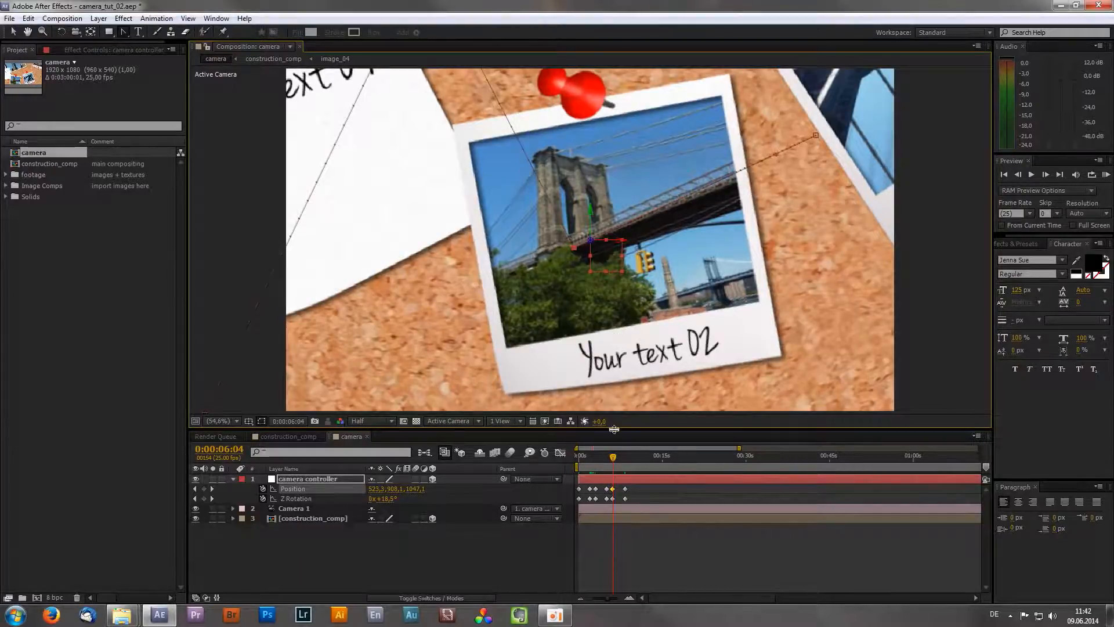
drag(614, 460, 621, 459)
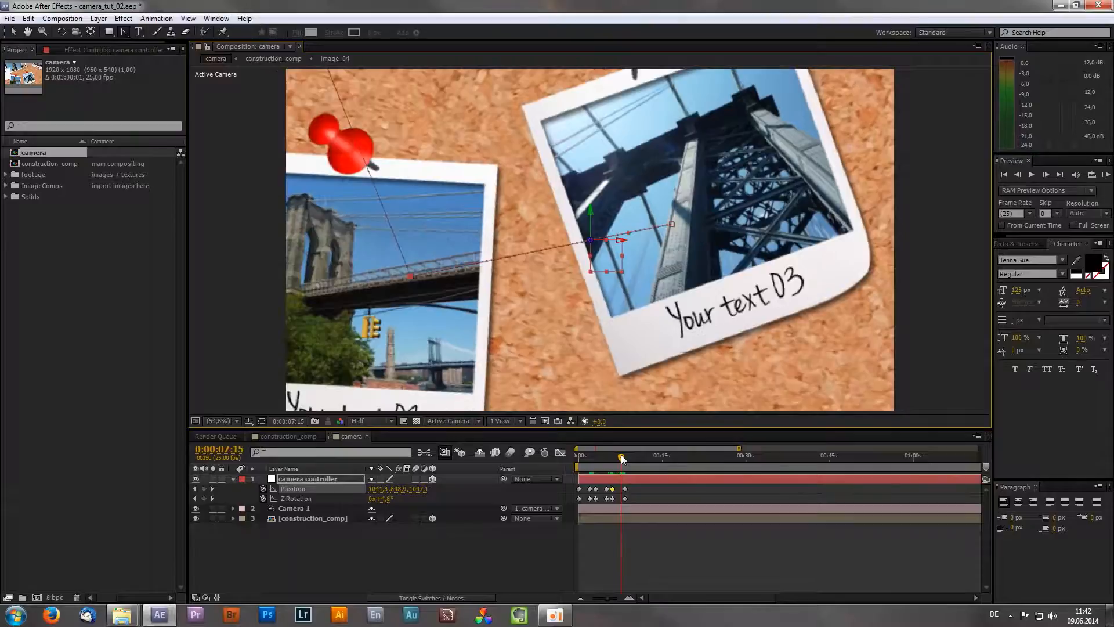